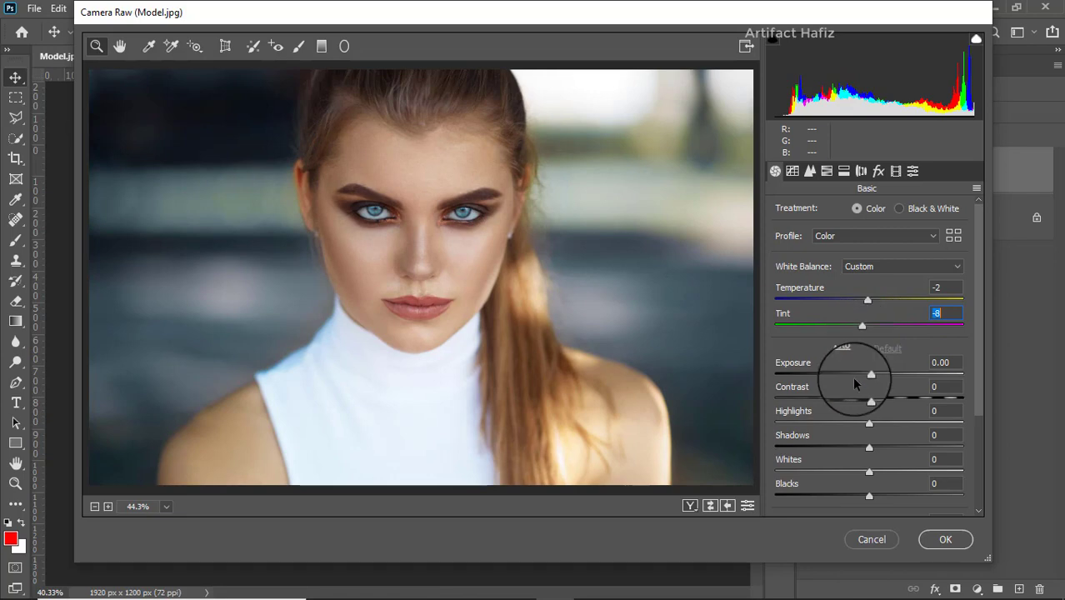
# Step: Apply Camera Raw with exposure -0.05, contrast -6, highlights -31, shadows +7, whites +33, blacks +8, texture -3, clarity +3 and dehaze -5
pyautogui.moveTo(870, 377); pyautogui.dragTo(875, 498)
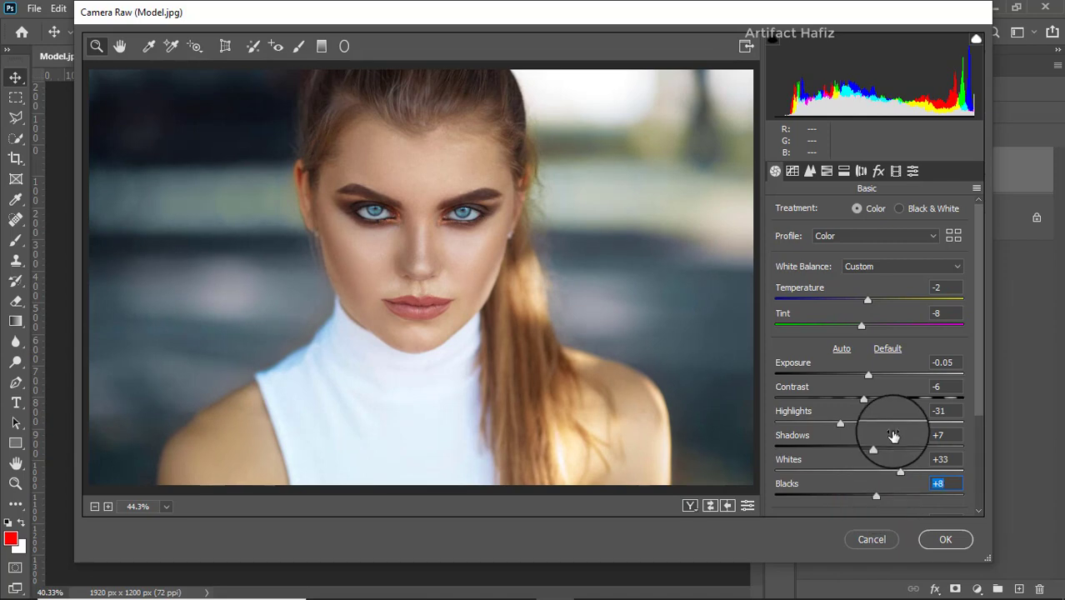
pyautogui.scroll(-3, 895, 421)
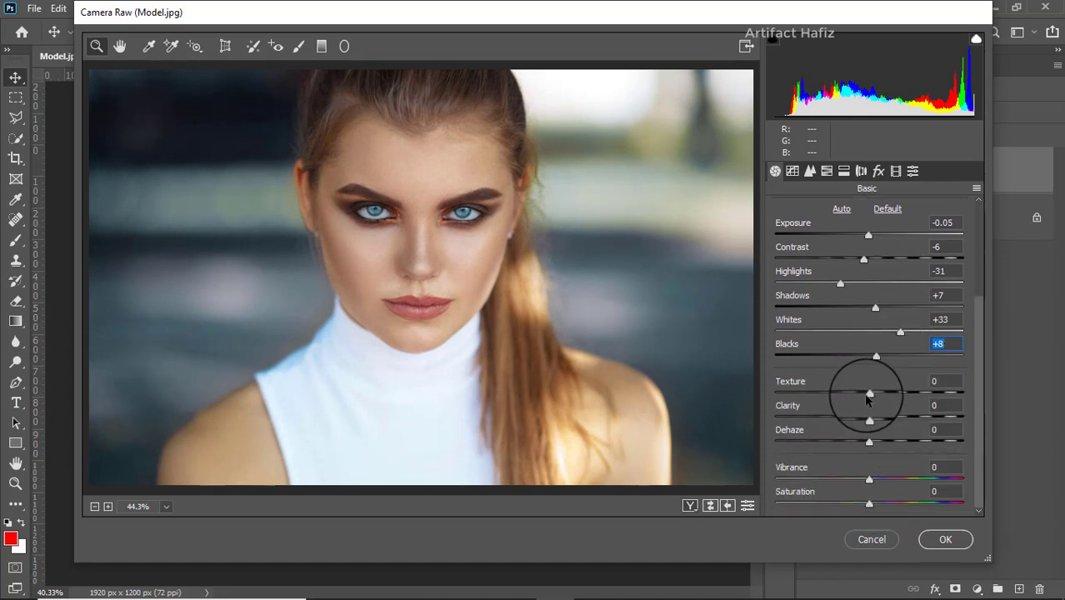
pyautogui.moveTo(866, 394); pyautogui.dragTo(864, 449)
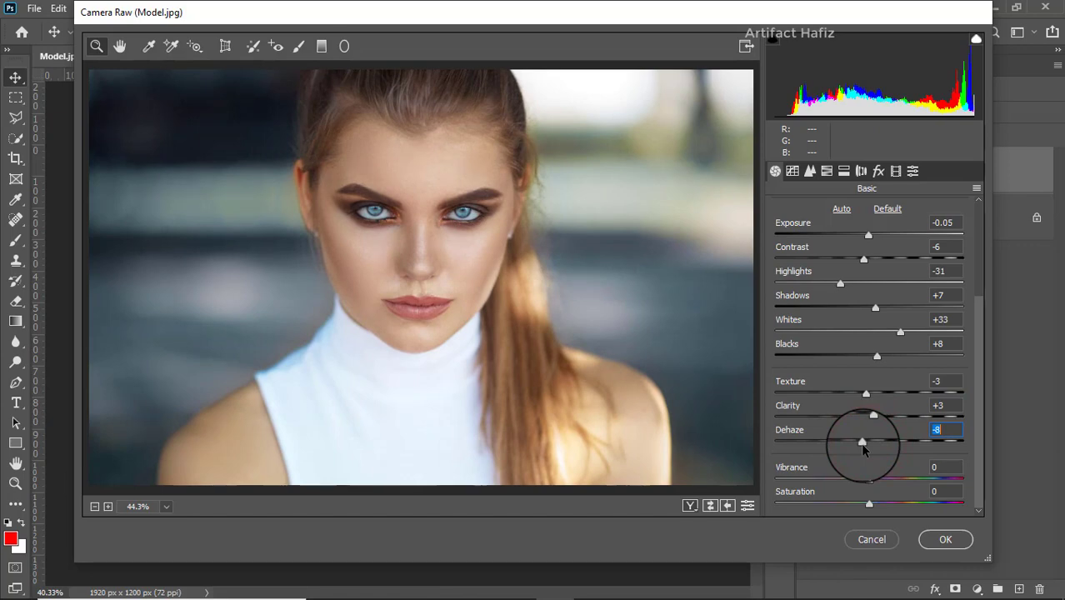
pyautogui.click(926, 542)
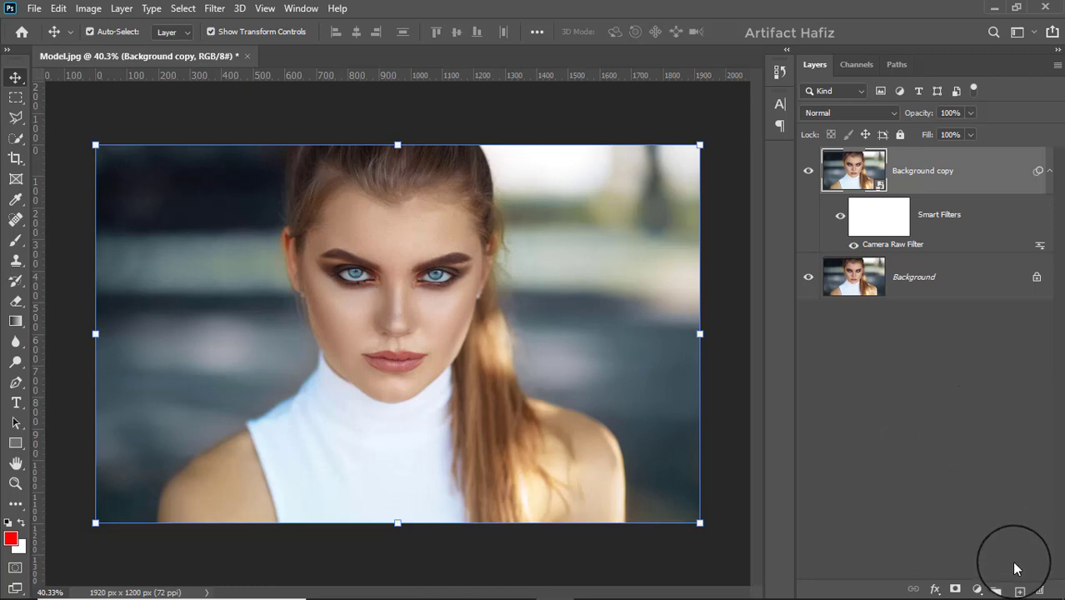
# Step: Add a blank layer above the portrait and choose orange ff8828 as the foreground color for the Brush tool
pyautogui.click(1016, 587)
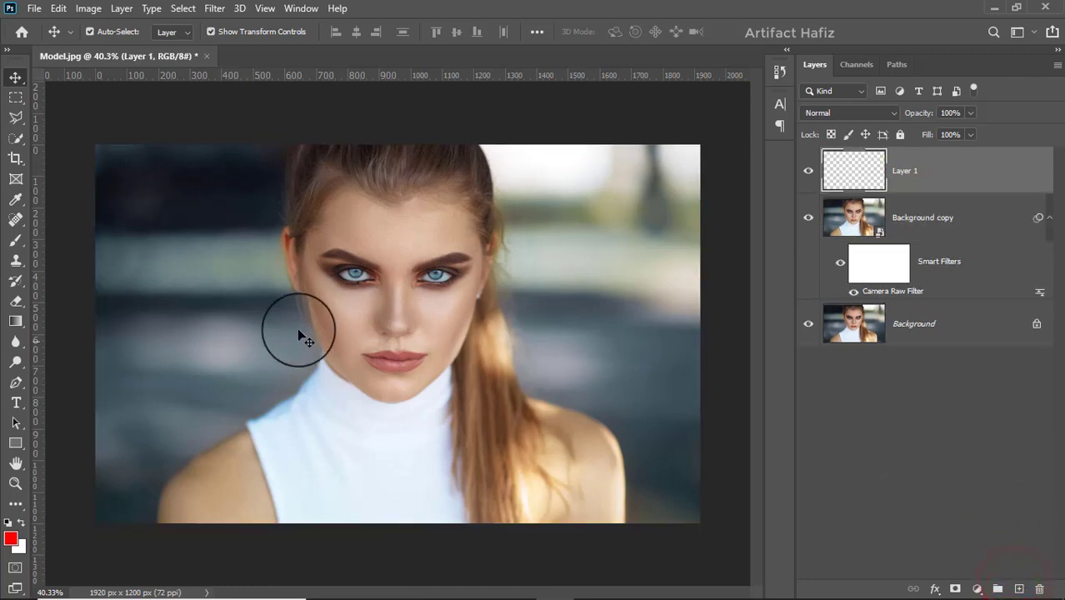
pyautogui.click(13, 240)
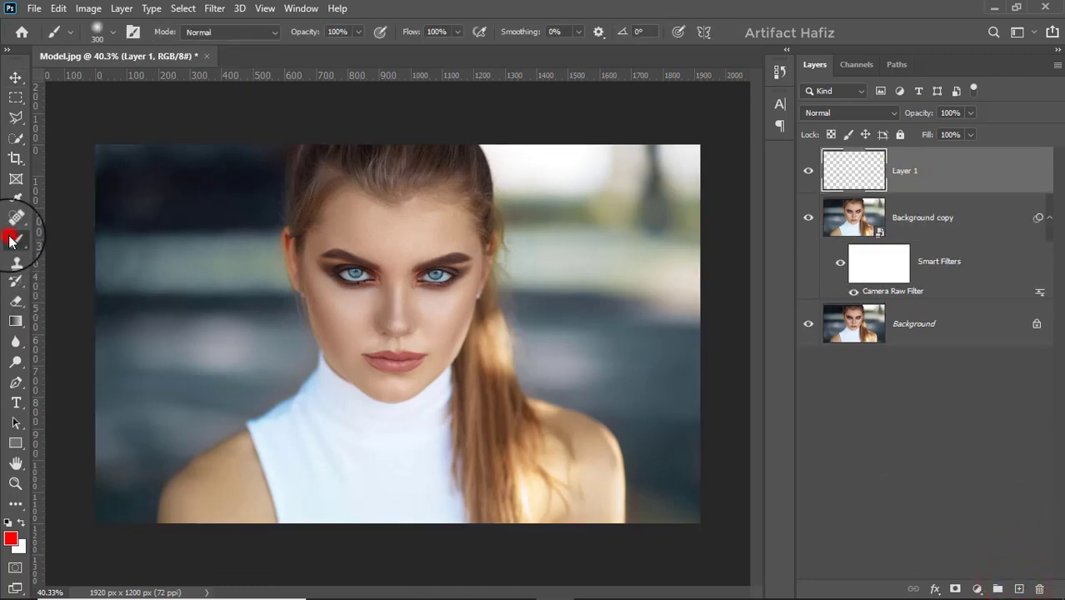
pyautogui.click(11, 539)
pyautogui.click(634, 481)
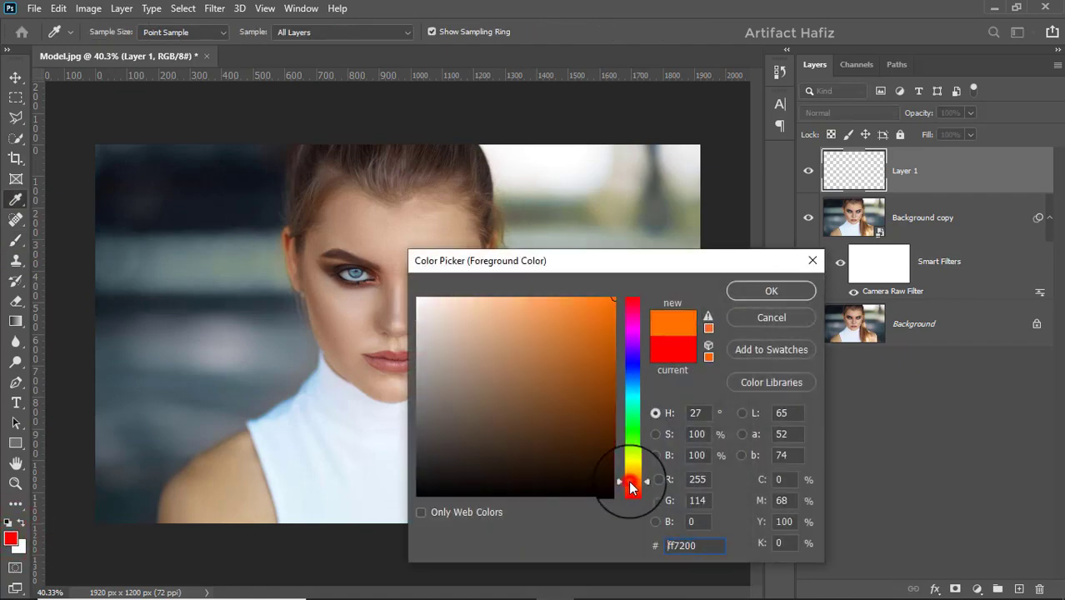
pyautogui.click(585, 299)
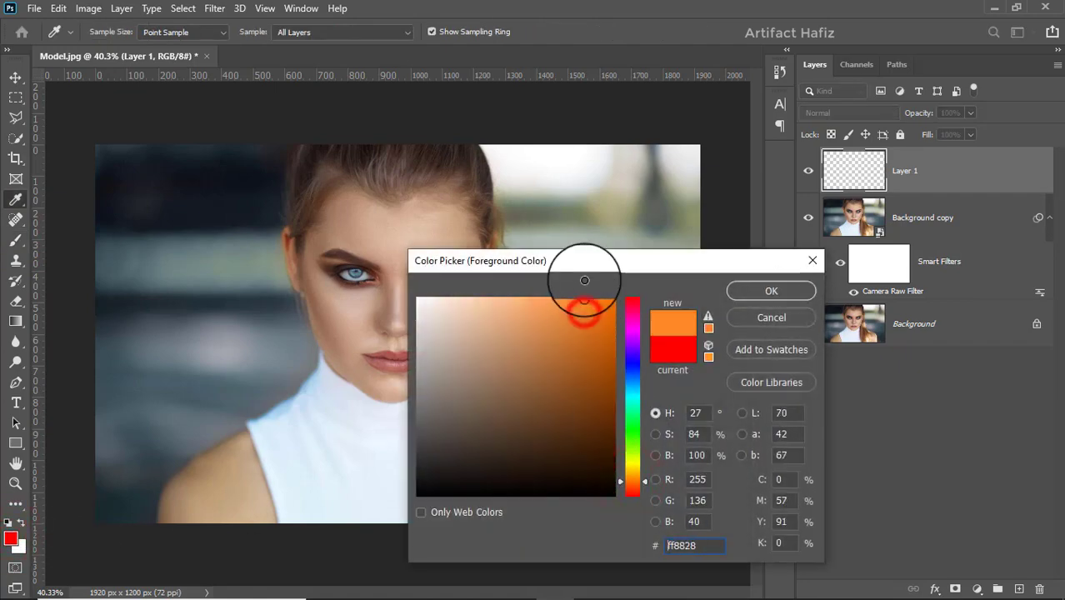
pyautogui.click(764, 291)
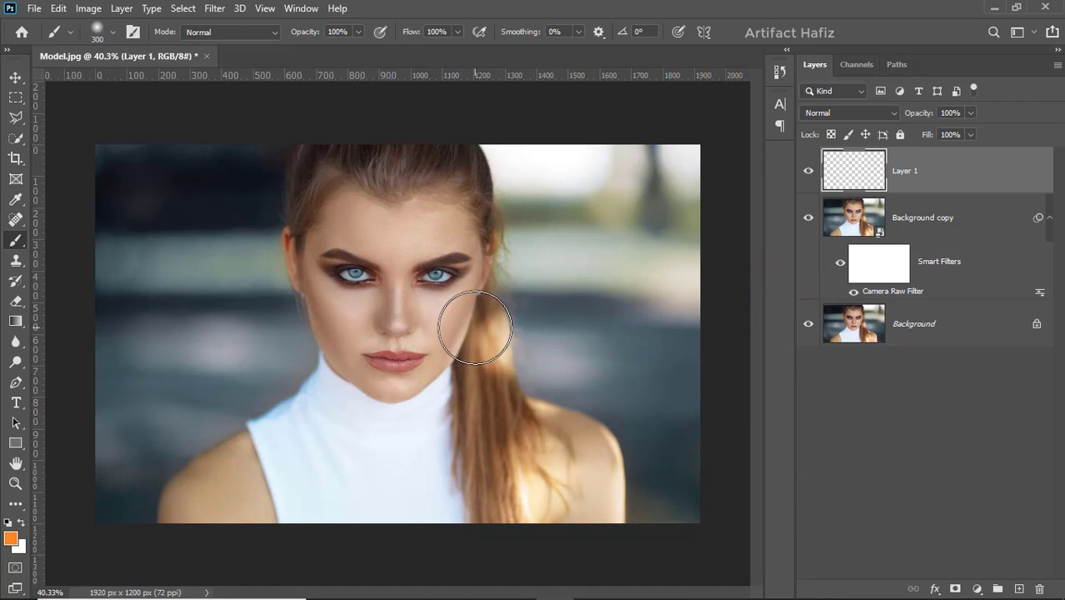
# Step: Enlarge the soft brush to 700 px and paint a single orange dab over the middle of the face
pyautogui.press(']')
pyautogui.press(']')
pyautogui.press(']')
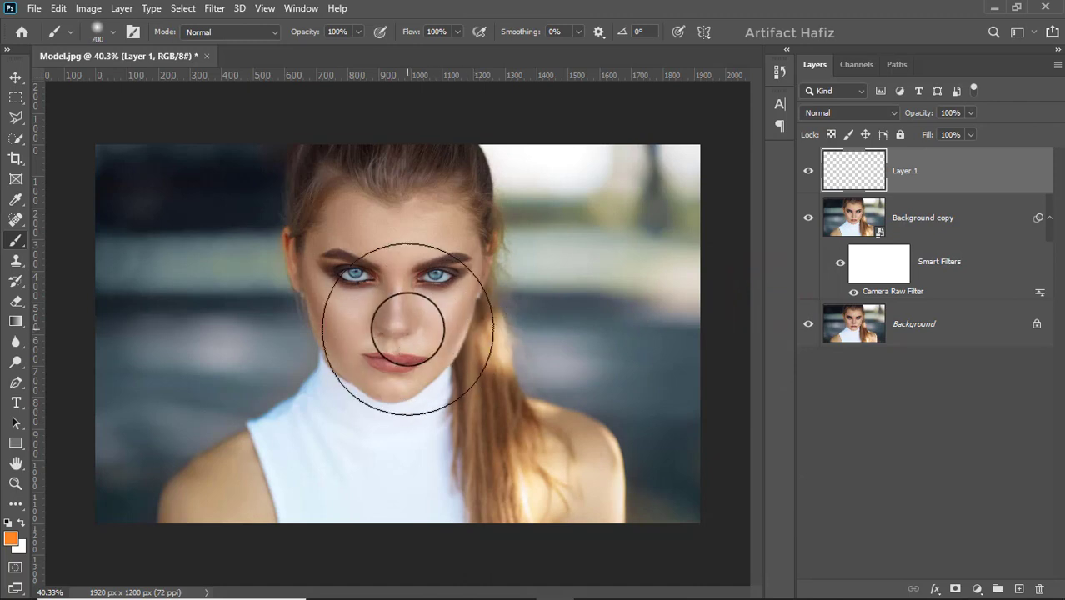
pyautogui.click(383, 328)
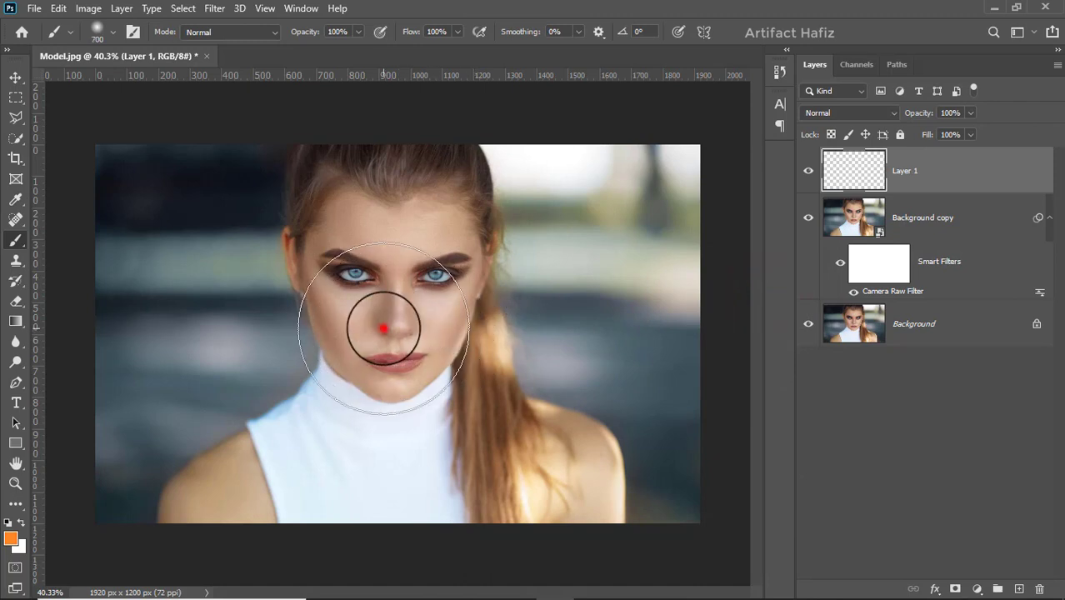
# Step: Set the orange dab layer's blend mode to Screen and move the glow to the photo's upper-left corner
pyautogui.click(13, 77)
pyautogui.hotkey('ctrl', 't')
pyautogui.click(834, 112)
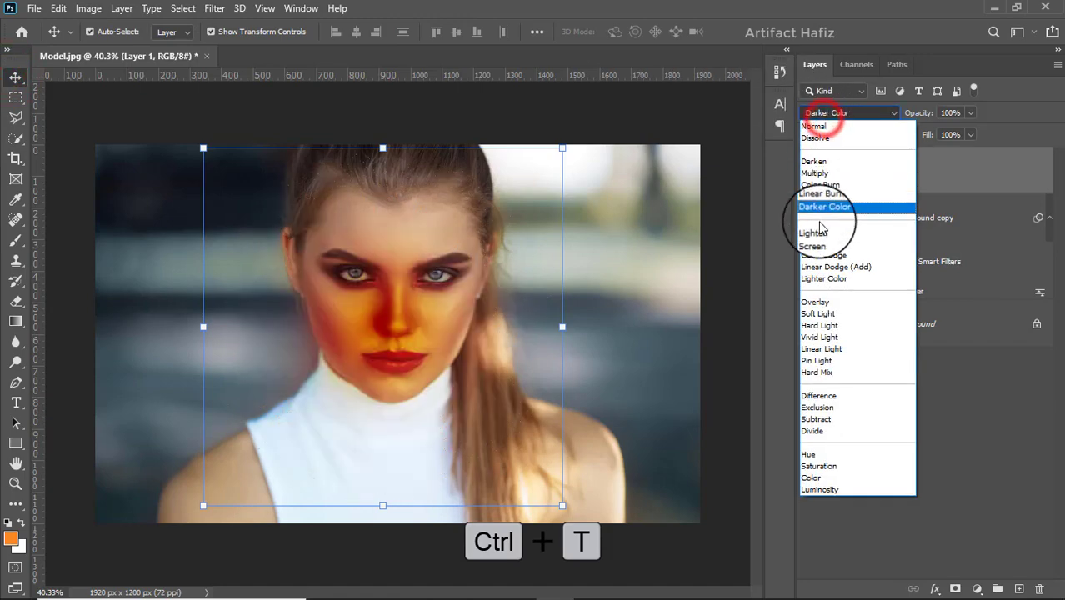
pyautogui.click(814, 243)
pyautogui.moveTo(321, 328); pyautogui.dragTo(95, 185)
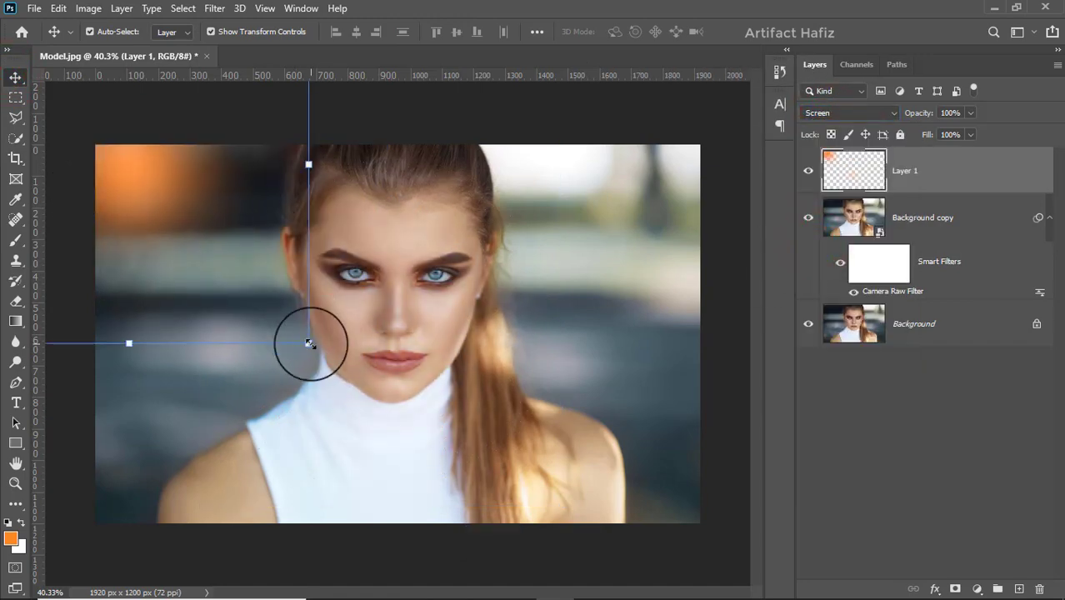
# Step: Show the transform controls and scale the orange glow to about 397%, keeping it over the photo's upper-left area
pyautogui.click(215, 32)
pyautogui.moveTo(309, 342); pyautogui.dragTo(672, 598)
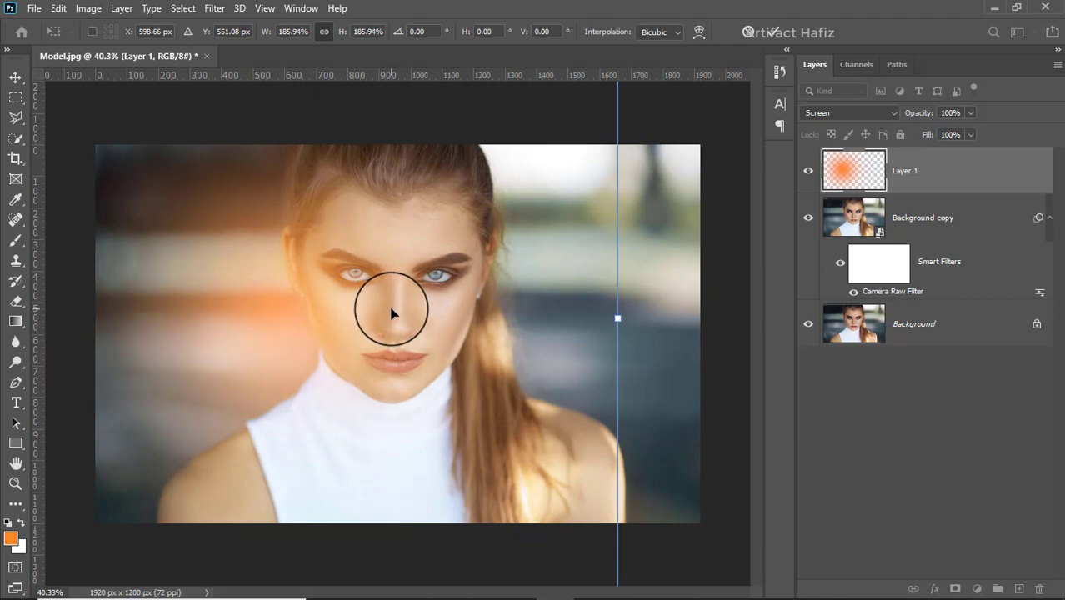
pyautogui.scroll(-8, 384, 310)
pyautogui.scroll(-4, 377, 315)
pyautogui.moveTo(354, 335); pyautogui.dragTo(331, 294)
pyautogui.moveTo(426, 370); pyautogui.dragTo(613, 556)
pyautogui.moveTo(541, 473); pyautogui.dragTo(460, 385)
# Step: Shift the enlarged glow slightly to about X 402 px, Y 55 px and commit the transform
pyautogui.scroll(6, 467, 400)
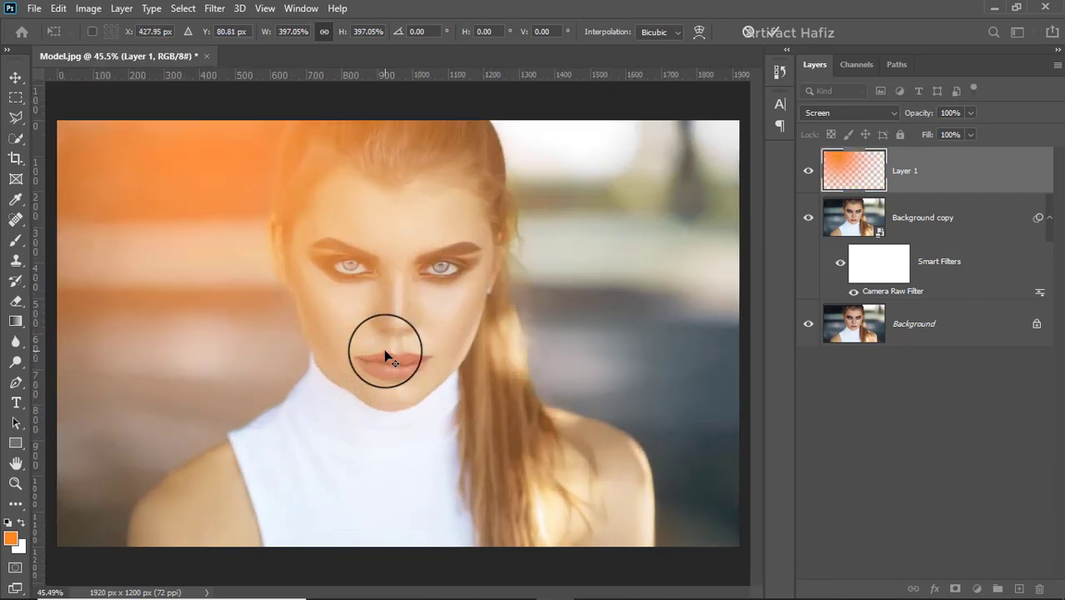
pyautogui.scroll(-2, 384, 349)
pyautogui.scroll(1, 384, 348)
pyautogui.scroll(-2, 385, 352)
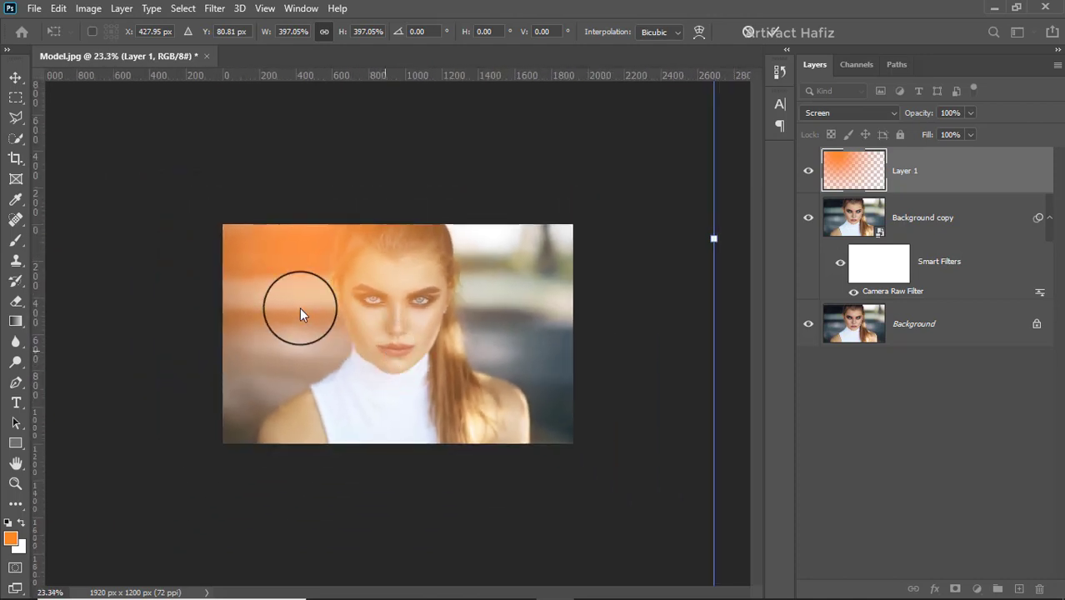
pyautogui.moveTo(306, 244)
pyautogui.mouseDown()
pyautogui.moveTo(302, 226)
pyautogui.moveTo(307, 240)
pyautogui.mouseUp()
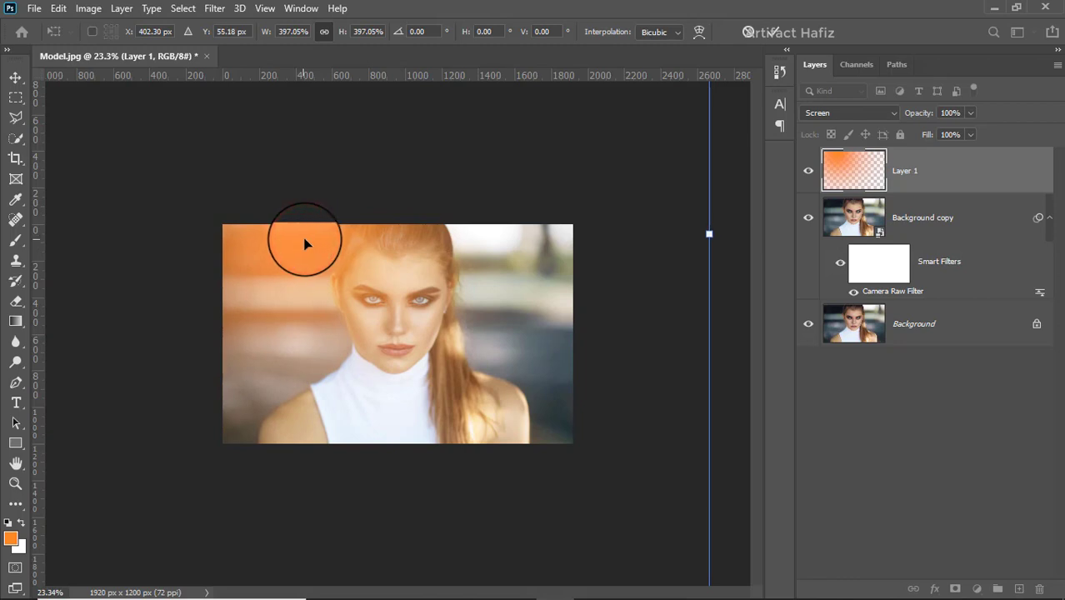
pyautogui.click(782, 34)
# Step: Duplicate the glow layer and move the copy over to the upper-right side of the photo
pyautogui.doubleClick(964, 167)
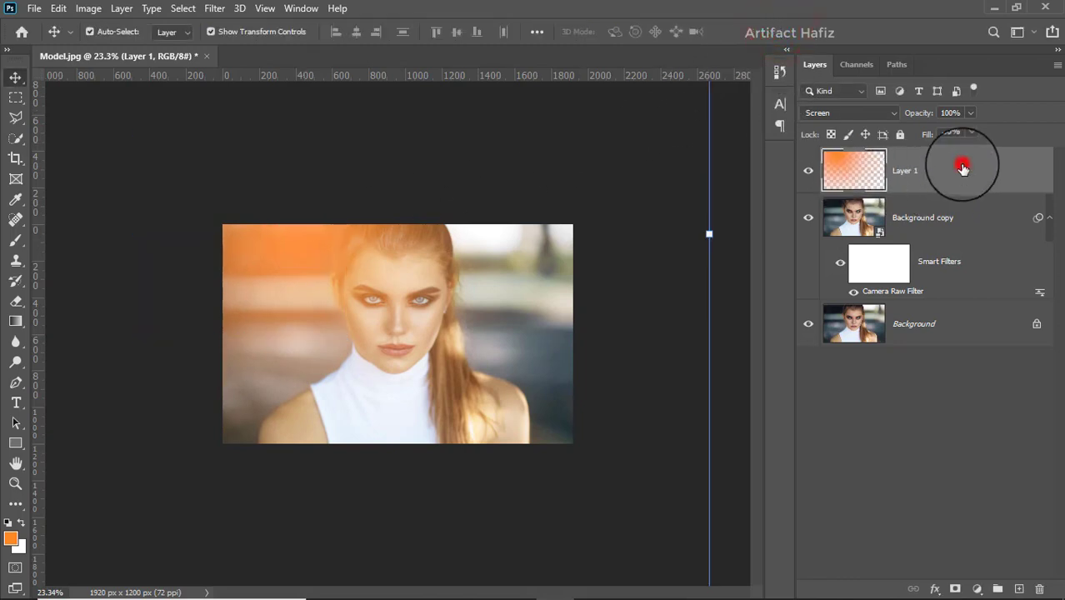
pyautogui.moveTo(923, 162); pyautogui.dragTo(1019, 589)
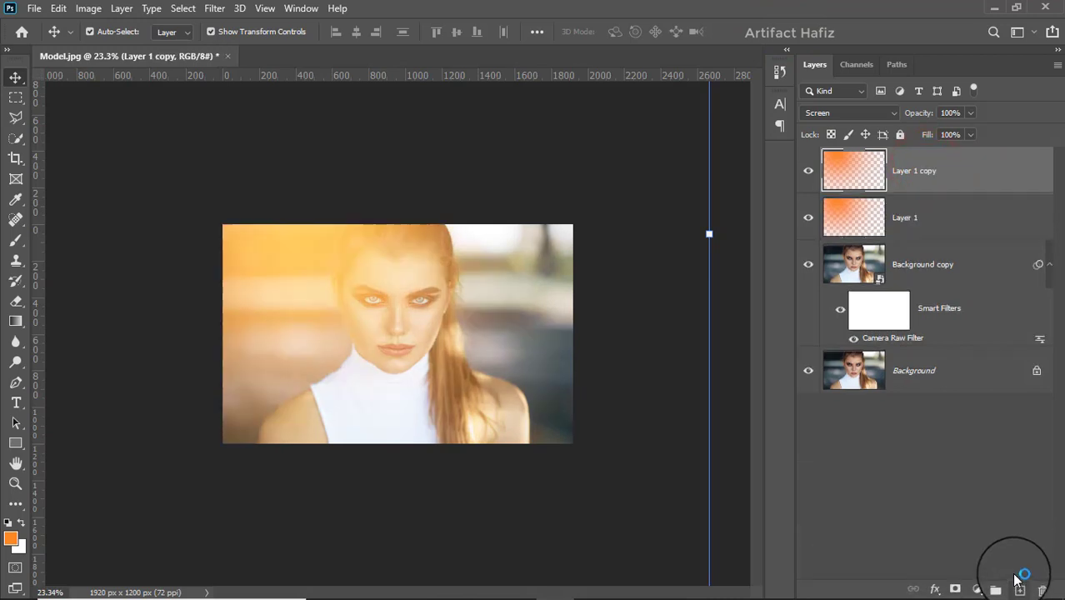
pyautogui.moveTo(277, 281); pyautogui.dragTo(427, 305)
pyautogui.scroll(-3, 434, 311)
pyautogui.scroll(5, 435, 311)
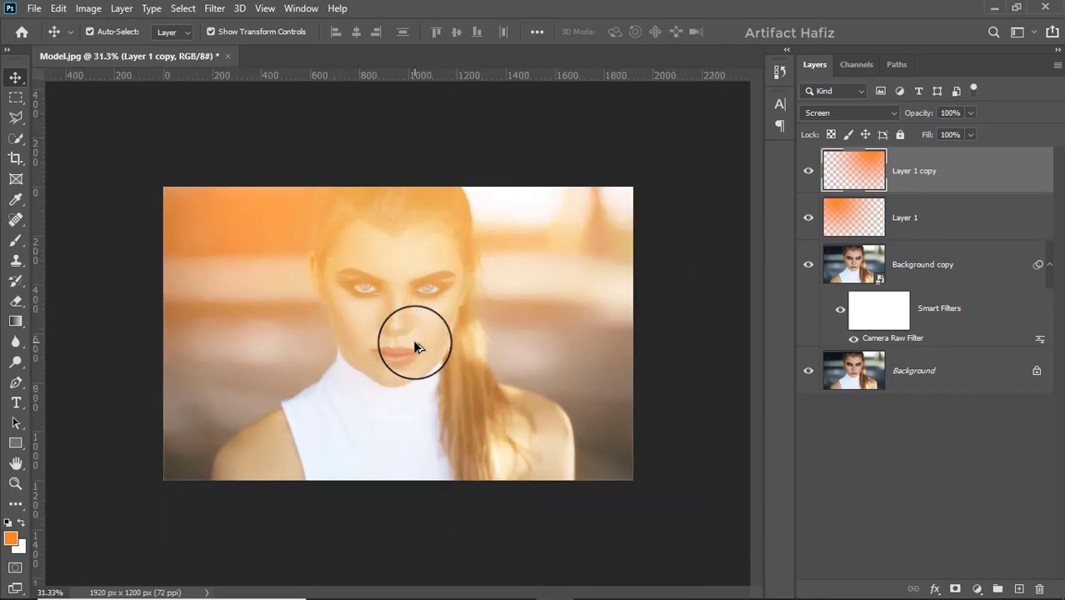
pyautogui.click(18, 79)
pyautogui.scroll(1, 507, 274)
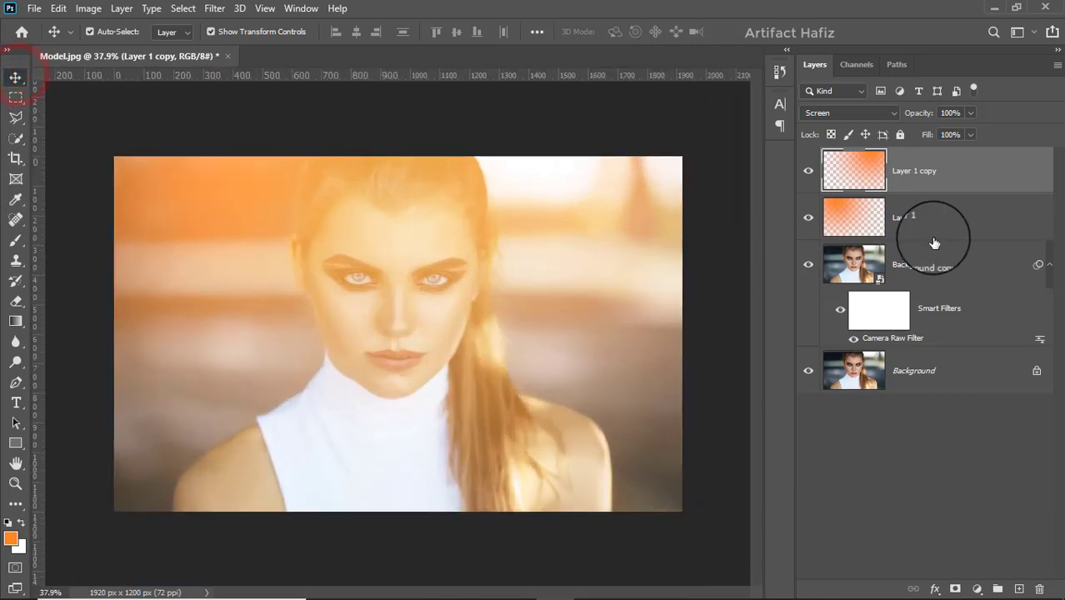
# Step: Group the two orange glow layers and add a white layer mask to the group
pyautogui.click(941, 225)
pyautogui.keyDown('shift'); pyautogui.click(935, 178); pyautogui.keyUp('shift')
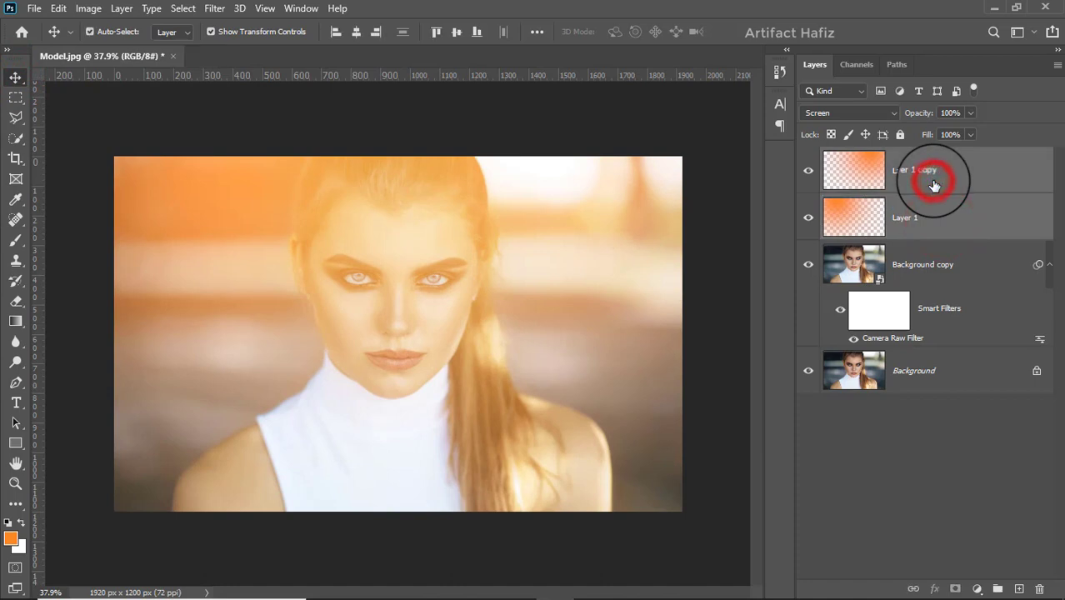
pyautogui.click(998, 589)
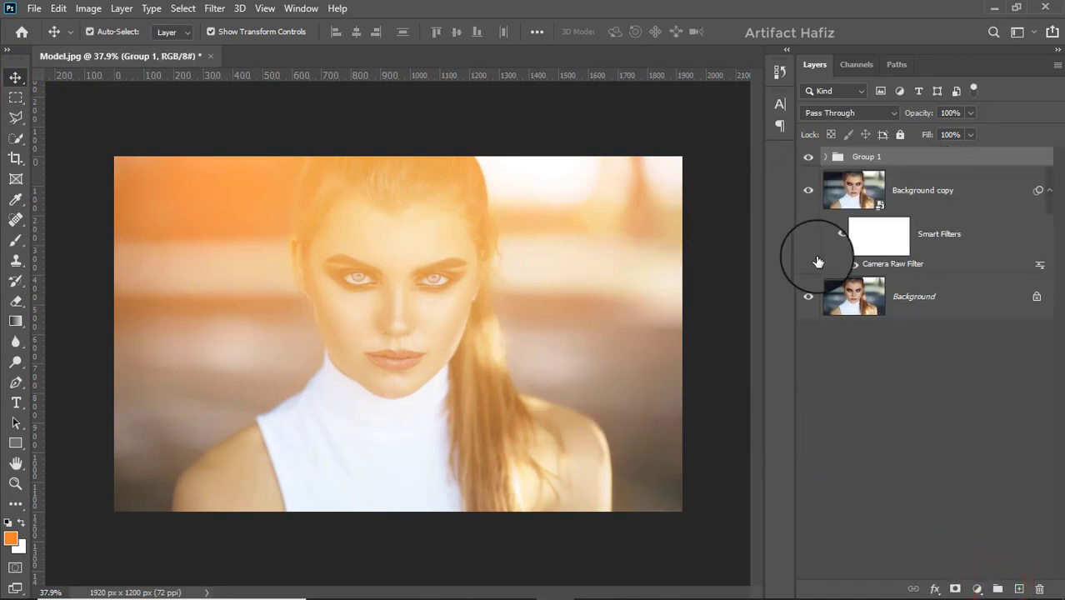
pyautogui.click(954, 590)
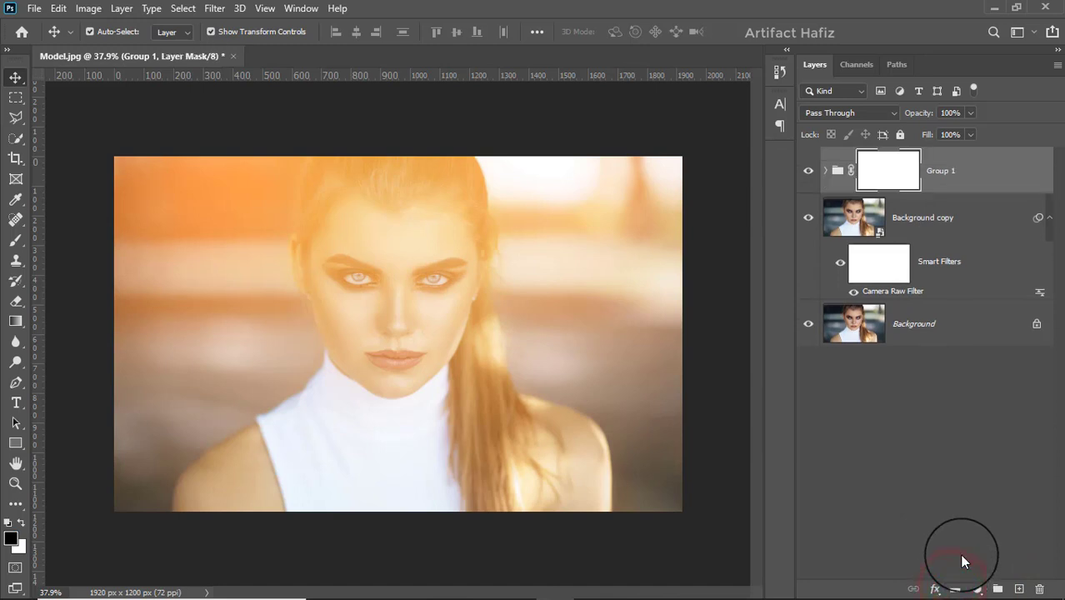
# Step: Set up a Soft Round brush at 417 px, 0% hardness and 17% opacity for painting on the group mask
pyautogui.click(14, 241)
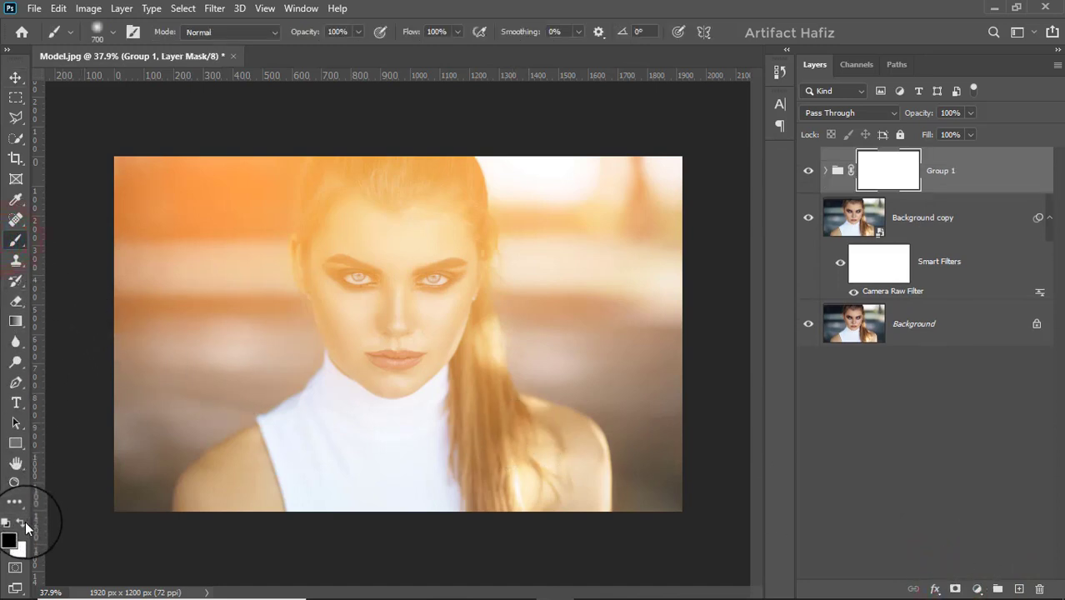
pyautogui.click(111, 31)
pyautogui.click(125, 207)
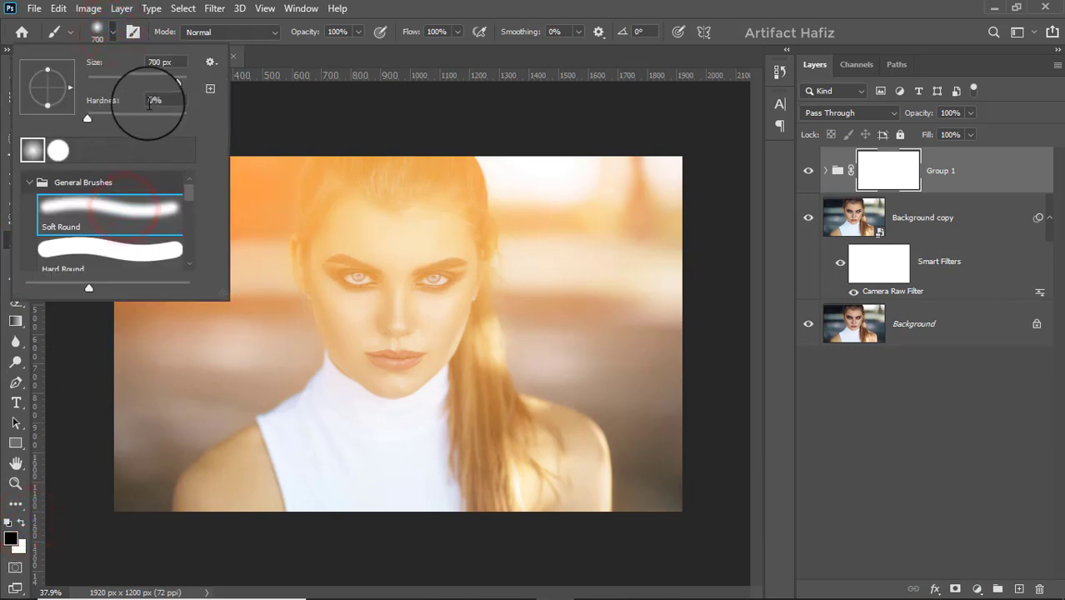
pyautogui.click(166, 79)
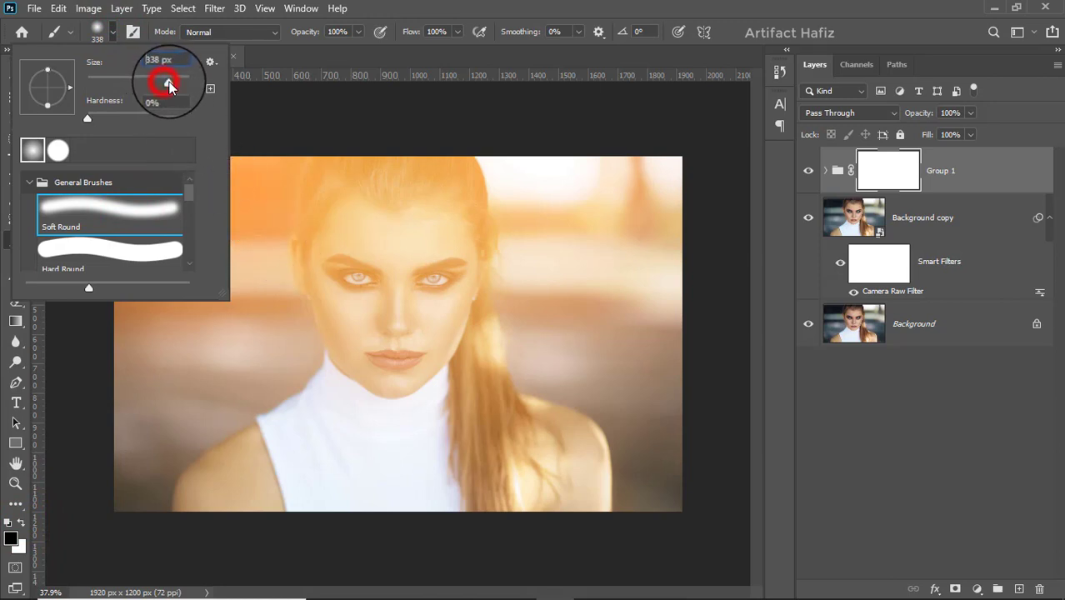
pyautogui.moveTo(170, 81); pyautogui.dragTo(171, 81)
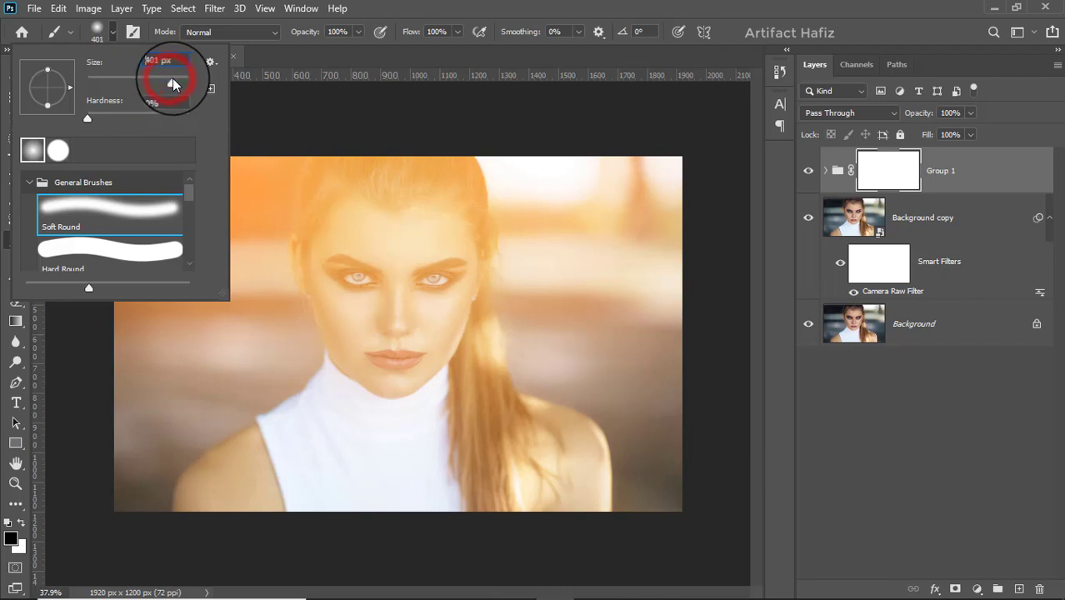
pyautogui.moveTo(173, 79); pyautogui.dragTo(174, 79)
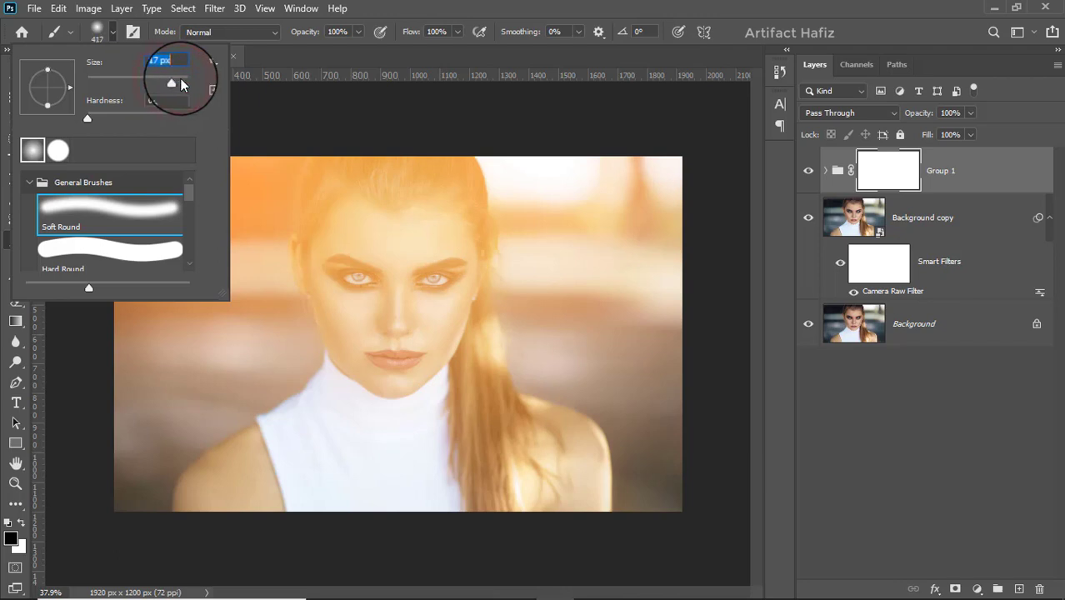
pyautogui.click(358, 32)
pyautogui.moveTo(306, 48); pyautogui.dragTo(302, 53)
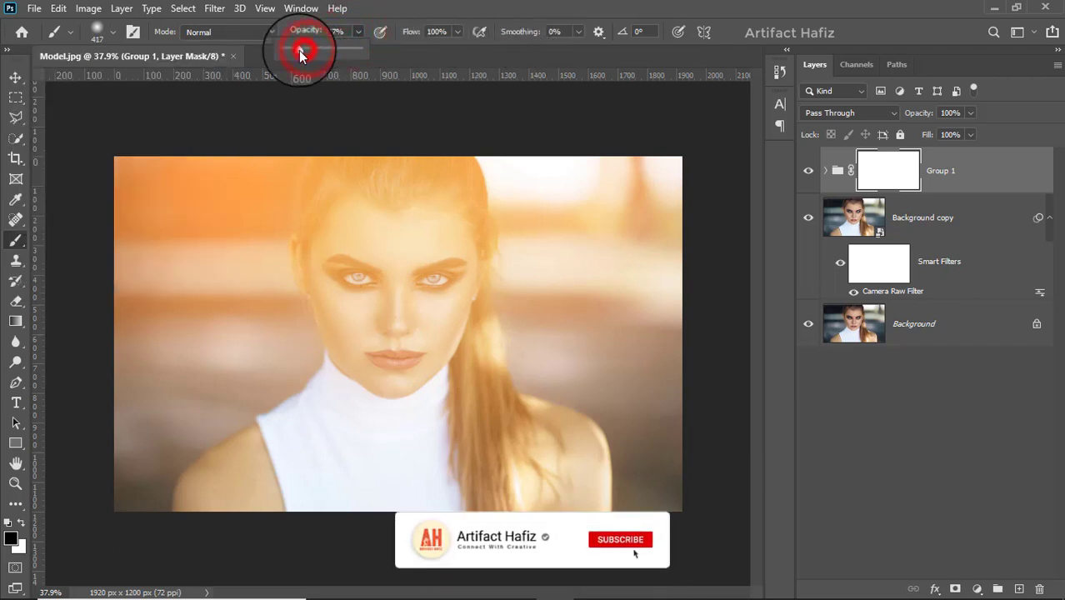
# Step: Paint black on the group mask over the model's hair, face, neck and top to soften the orange glow covering her
pyautogui.moveTo(373, 209)
pyautogui.mouseDown()
pyautogui.moveTo(357, 230)
pyautogui.moveTo(358, 426)
pyautogui.mouseUp()
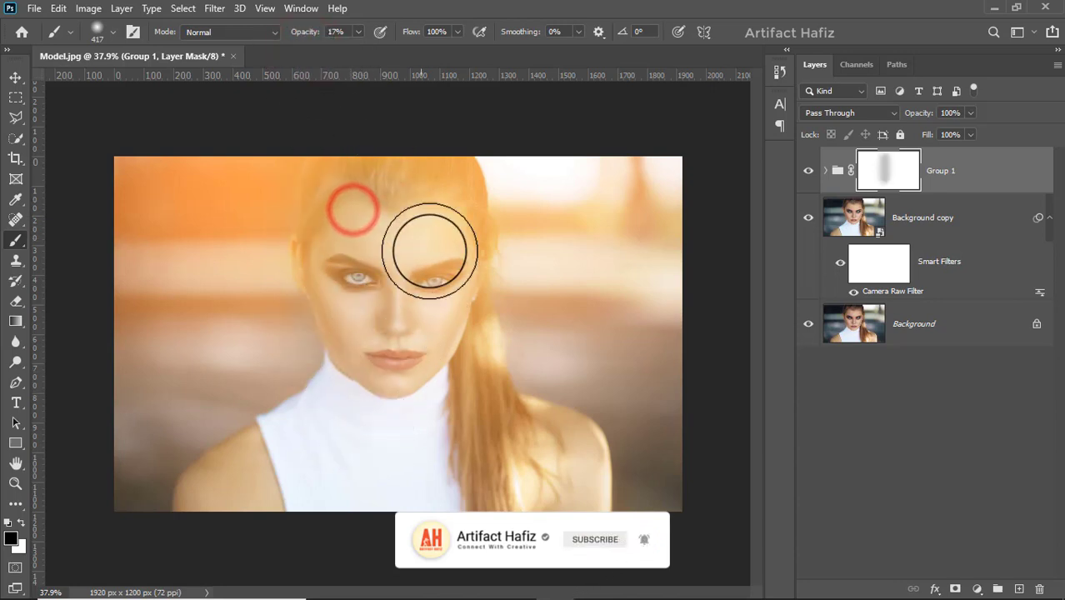
pyautogui.moveTo(428, 203); pyautogui.dragTo(369, 440)
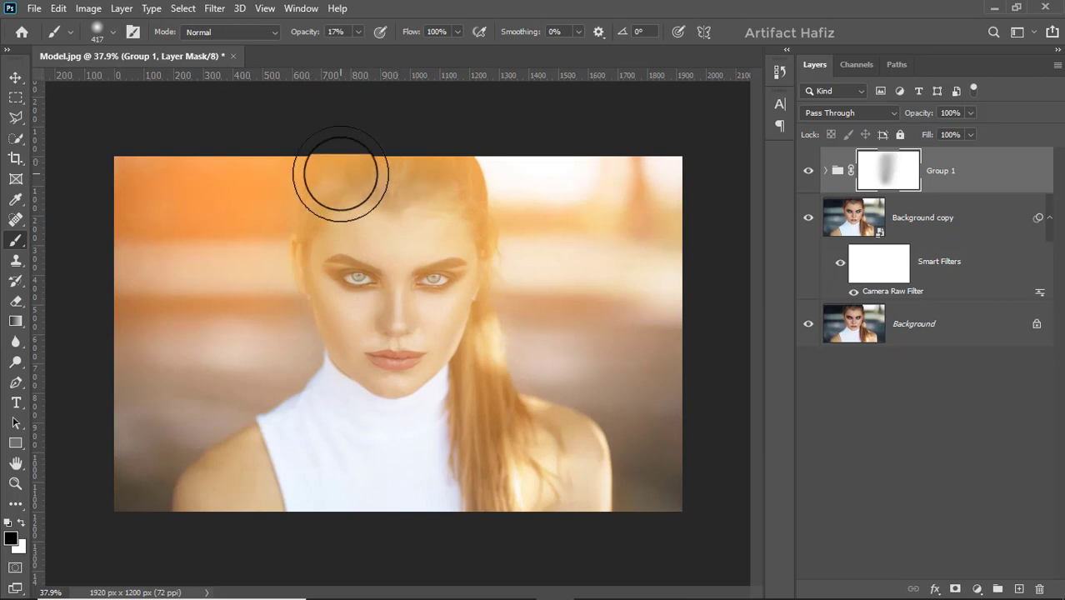
pyautogui.moveTo(382, 165); pyautogui.dragTo(332, 463)
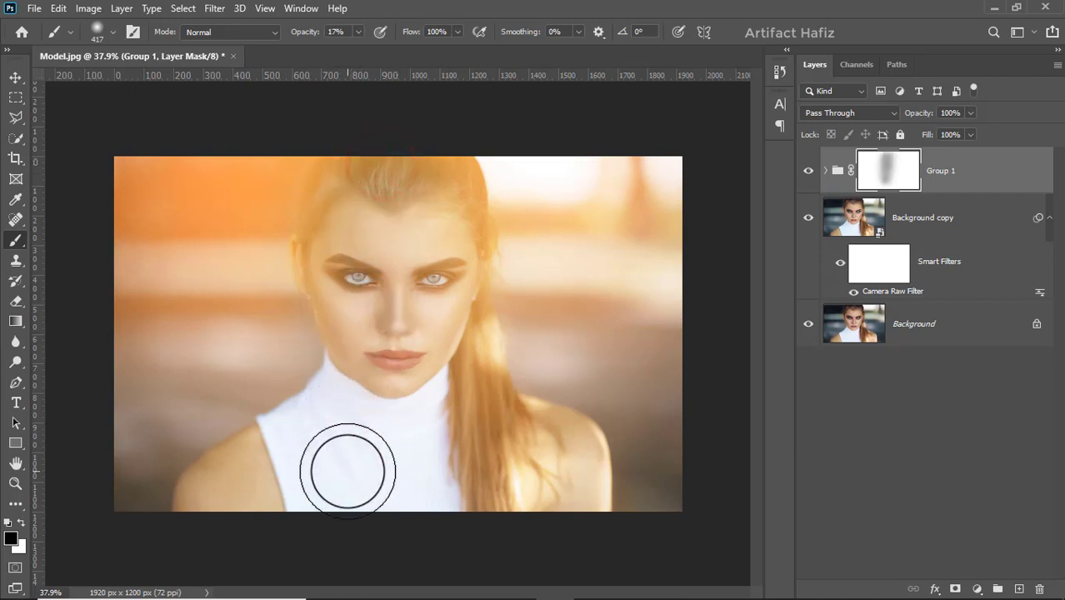
pyautogui.moveTo(367, 323); pyautogui.dragTo(381, 423)
pyautogui.moveTo(395, 311); pyautogui.dragTo(381, 571)
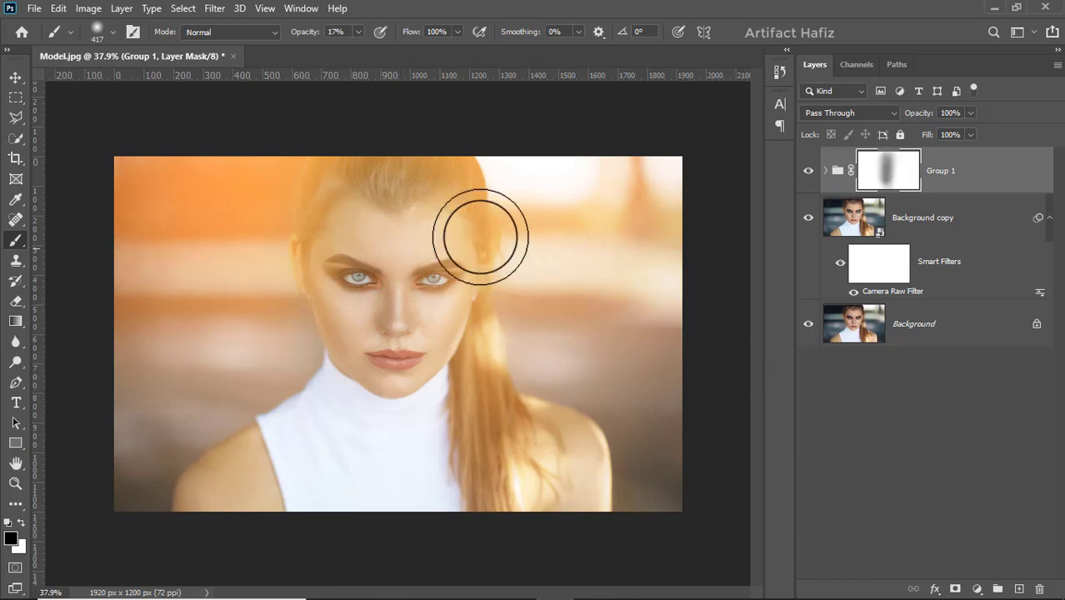
pyautogui.moveTo(344, 194)
pyautogui.mouseDown()
pyautogui.moveTo(349, 173)
pyautogui.moveTo(372, 158)
pyautogui.mouseUp()
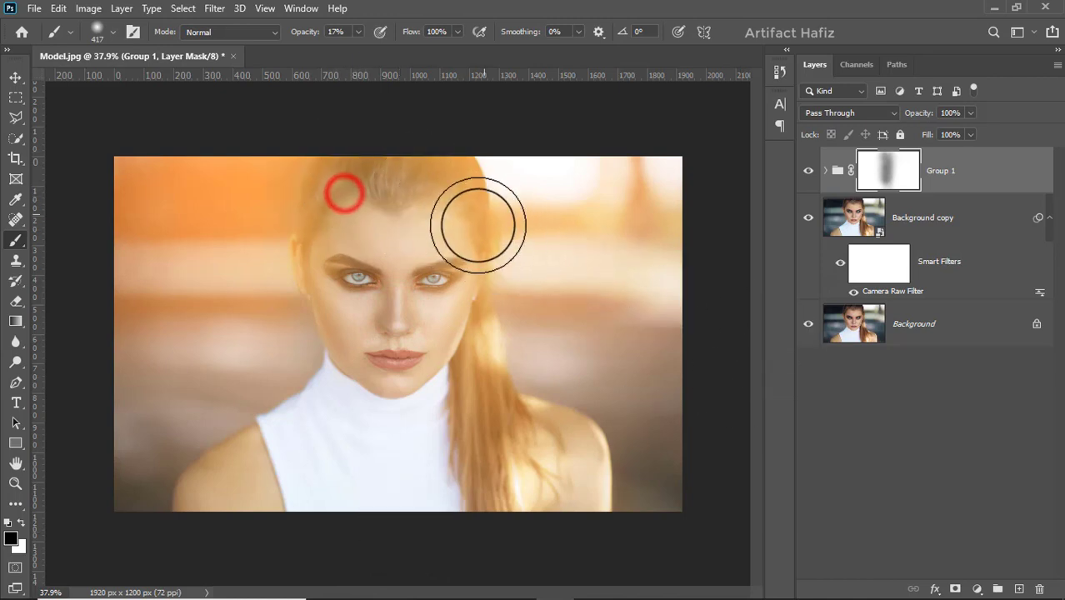
pyautogui.moveTo(461, 194)
pyautogui.mouseDown()
pyautogui.moveTo(460, 153)
pyautogui.moveTo(428, 178)
pyautogui.mouseUp()
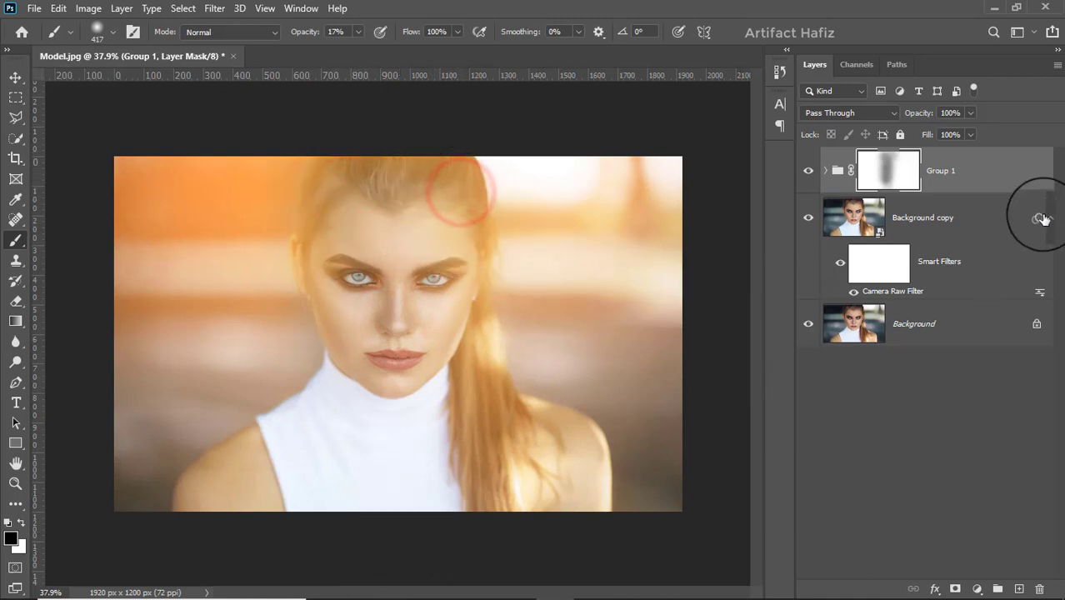
# Step: Add a Curves adjustment layer above the glow group, lowering the shadows slightly and placing an anchor point in the highlights
pyautogui.click(1001, 174)
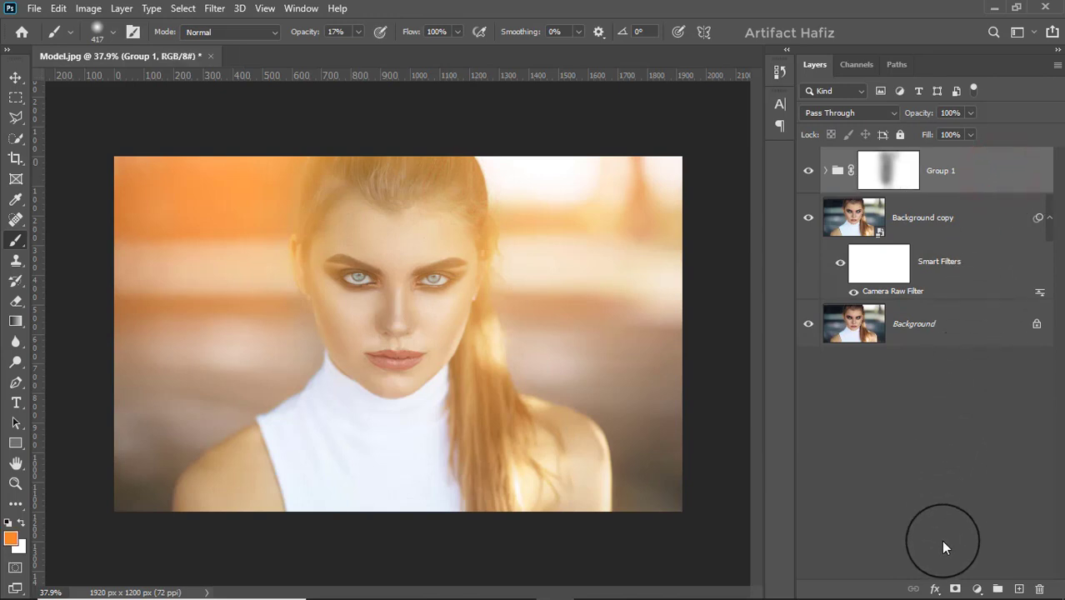
pyautogui.click(978, 588)
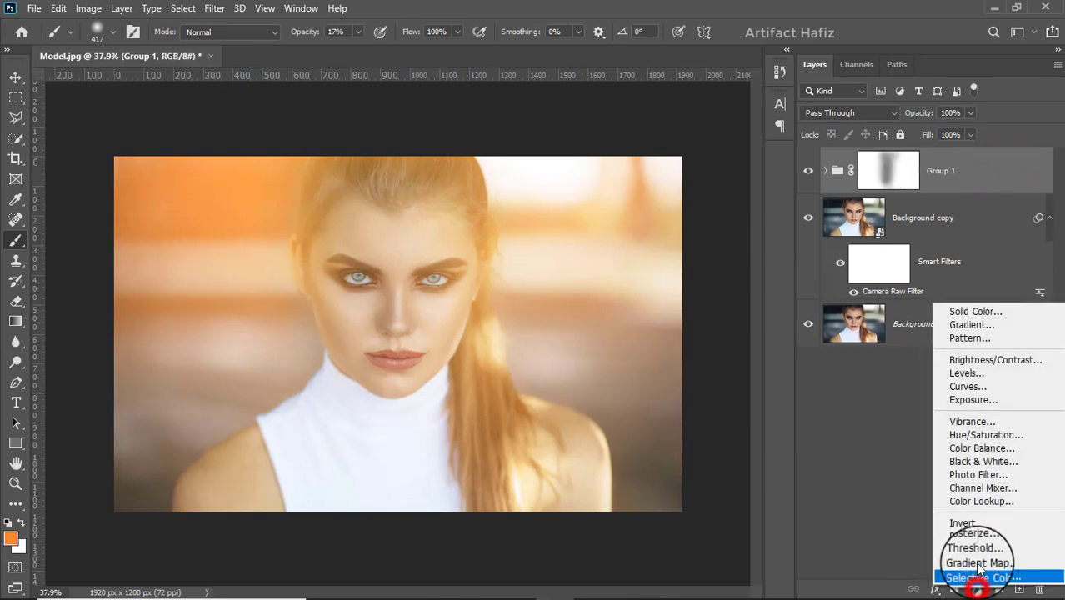
pyautogui.click(967, 387)
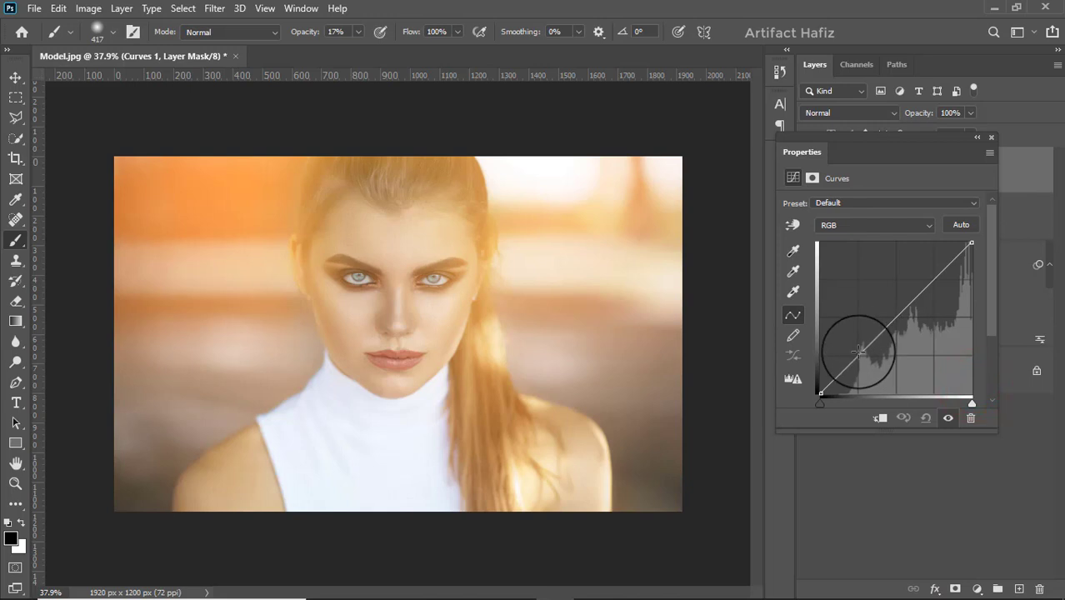
pyautogui.click(861, 355)
pyautogui.moveTo(939, 275); pyautogui.dragTo(943, 272)
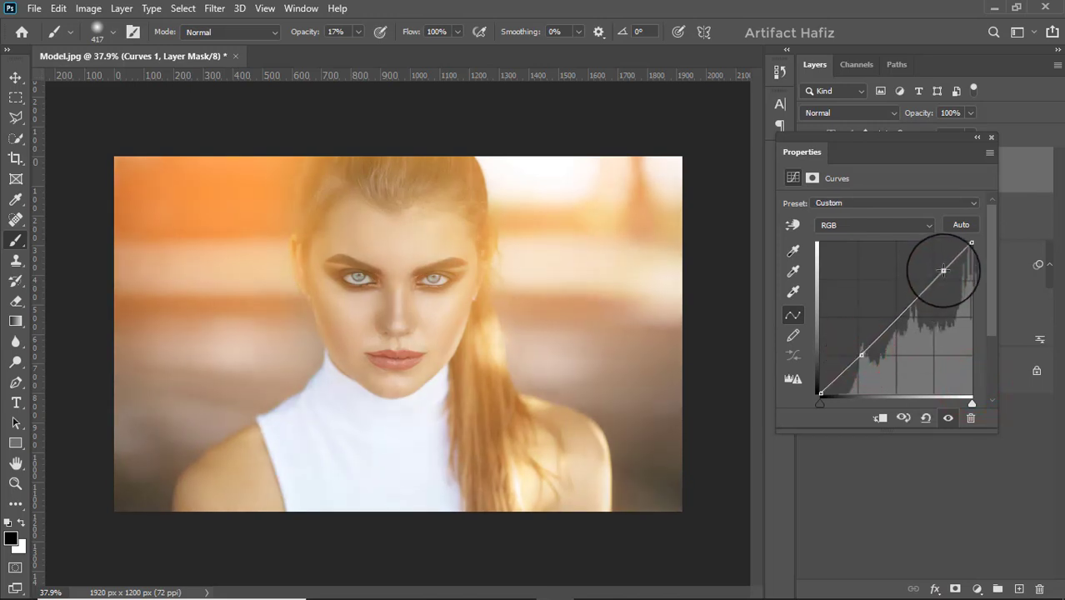
pyautogui.click(991, 136)
# Step: Add a Levels adjustment layer with the black input at 11 and the midtones at 1.16
pyautogui.click(973, 589)
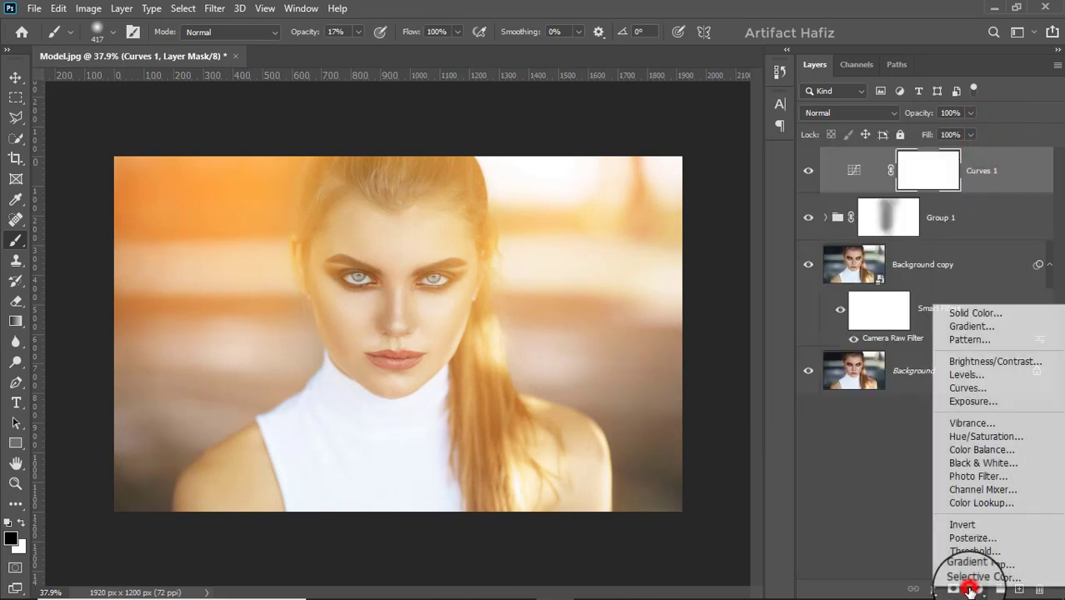
pyautogui.click(962, 375)
pyautogui.moveTo(807, 317)
pyautogui.mouseDown()
pyautogui.moveTo(834, 320)
pyautogui.moveTo(825, 323)
pyautogui.mouseUp()
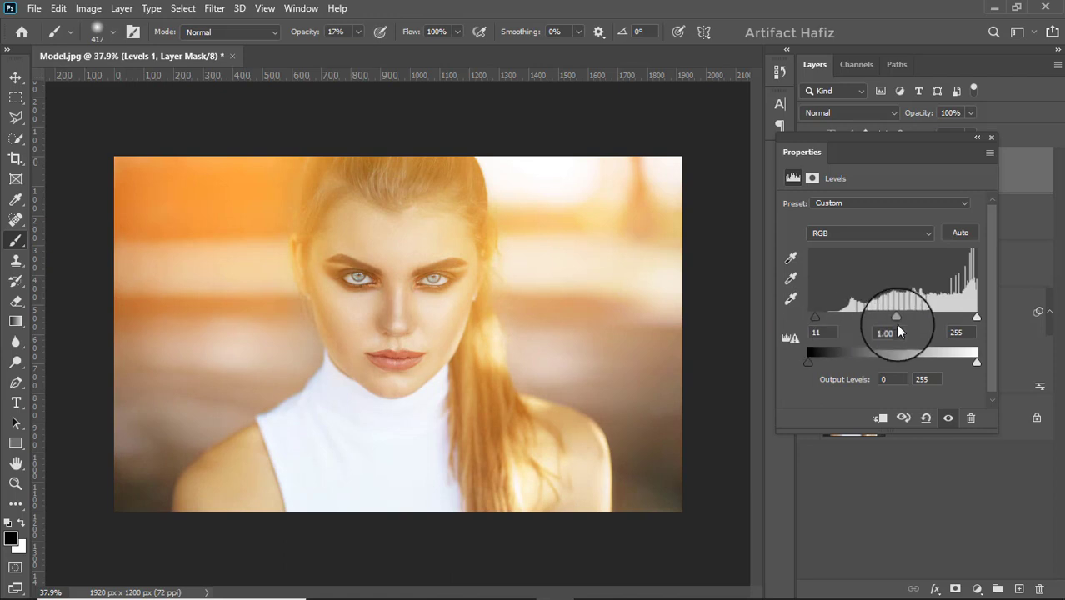
pyautogui.moveTo(897, 324)
pyautogui.mouseDown()
pyautogui.moveTo(877, 319)
pyautogui.moveTo(897, 325)
pyautogui.moveTo(887, 330)
pyautogui.mouseUp()
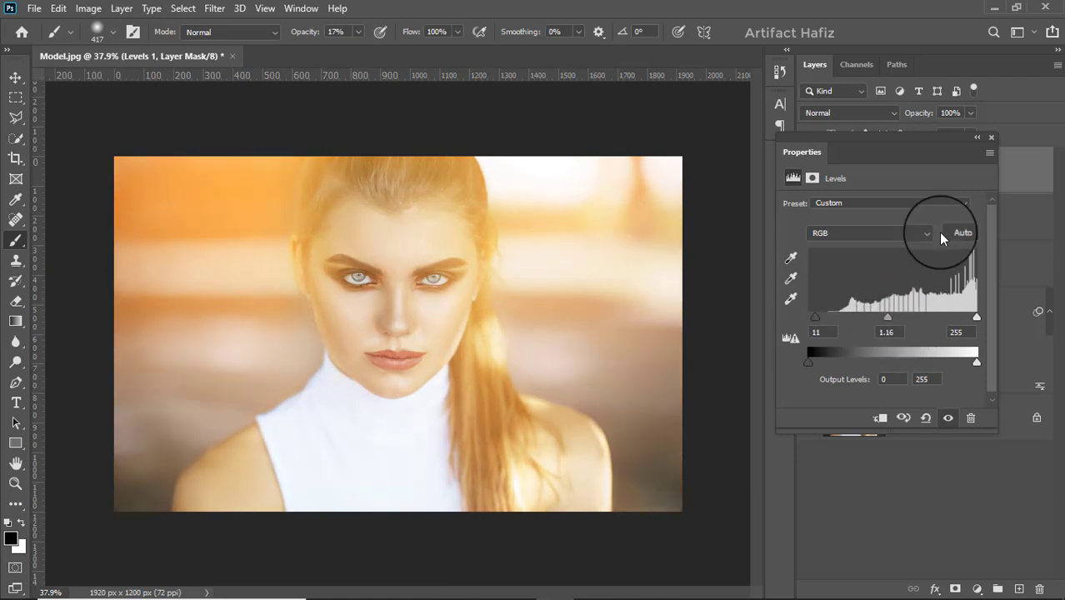
pyautogui.click(991, 139)
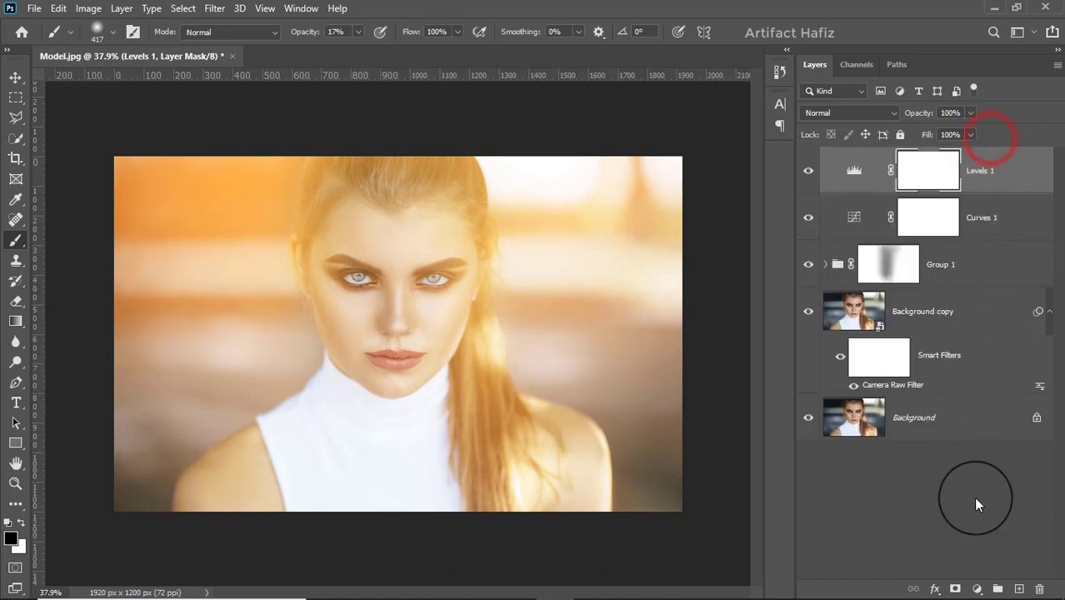
# Step: Add a Brightness/Contrast adjustment layer with Brightness -35 and Contrast 2
pyautogui.click(974, 589)
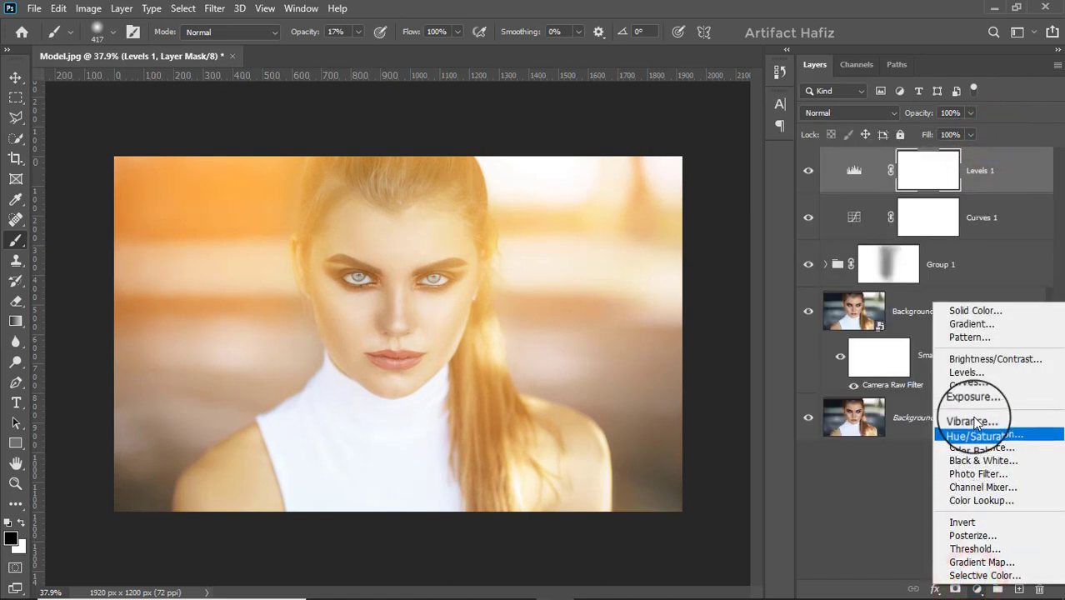
pyautogui.click(972, 359)
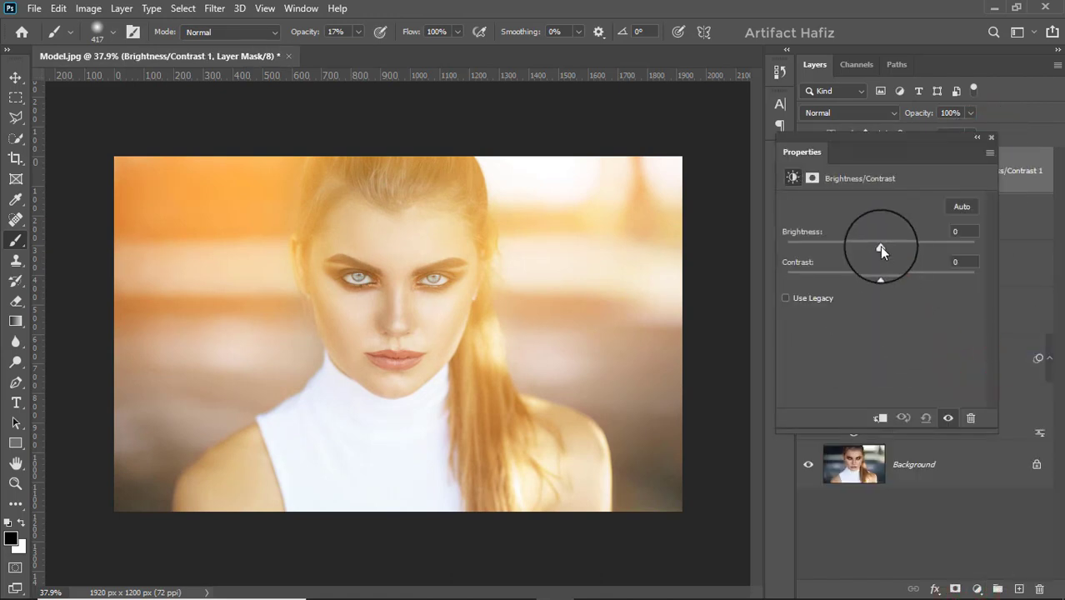
pyautogui.moveTo(881, 248); pyautogui.dragTo(859, 244)
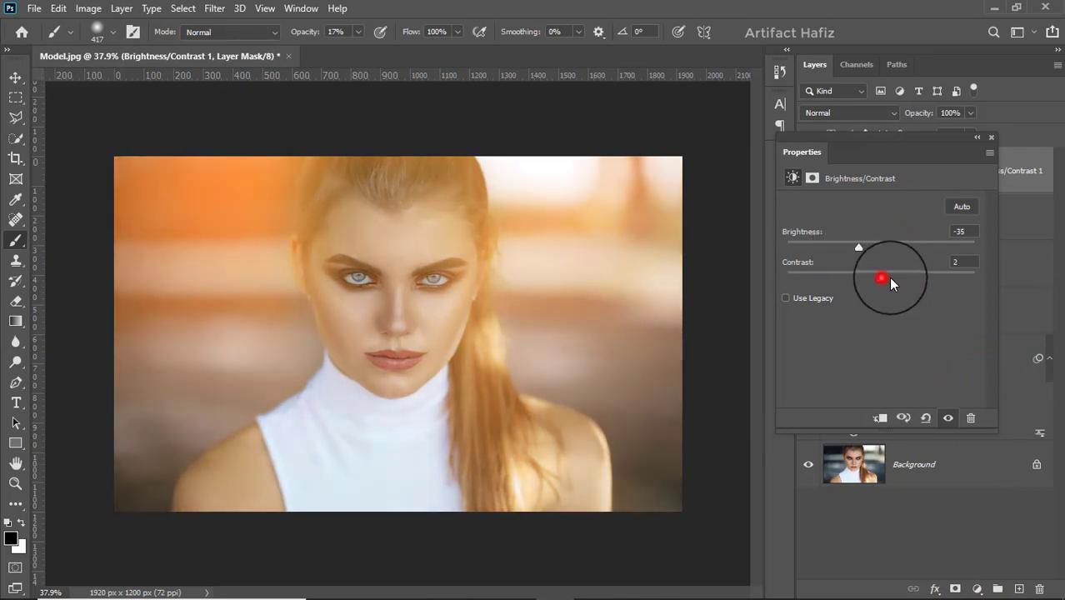
pyautogui.moveTo(900, 284); pyautogui.dragTo(921, 294)
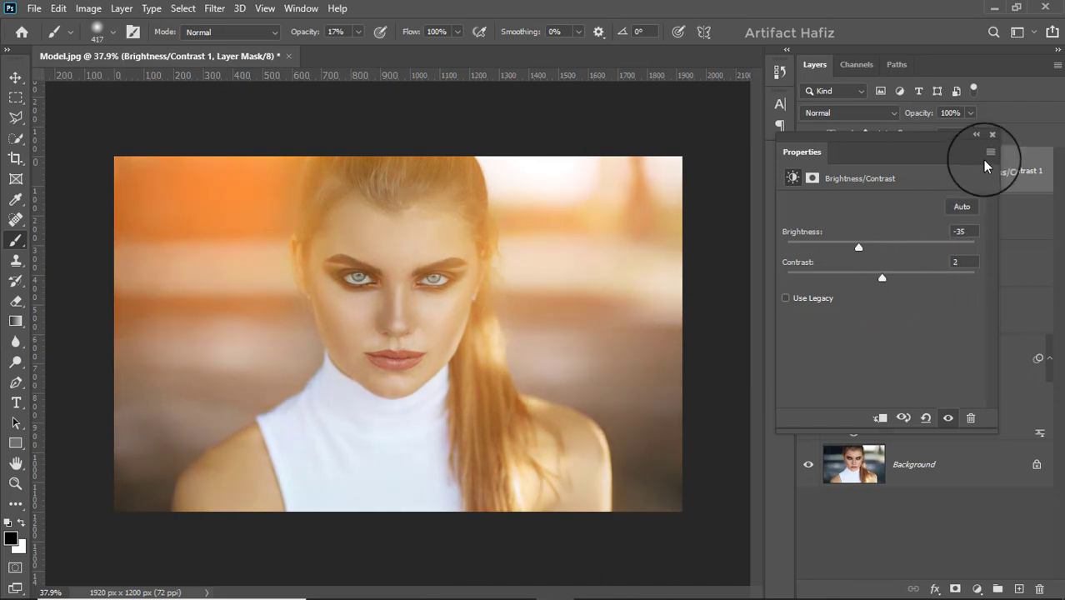
pyautogui.click(991, 137)
# Step: Add a Color Lookup adjustment layer above Brightness/Contrast using the Soft_Warming.look 3DLUT file
pyautogui.click(1023, 178)
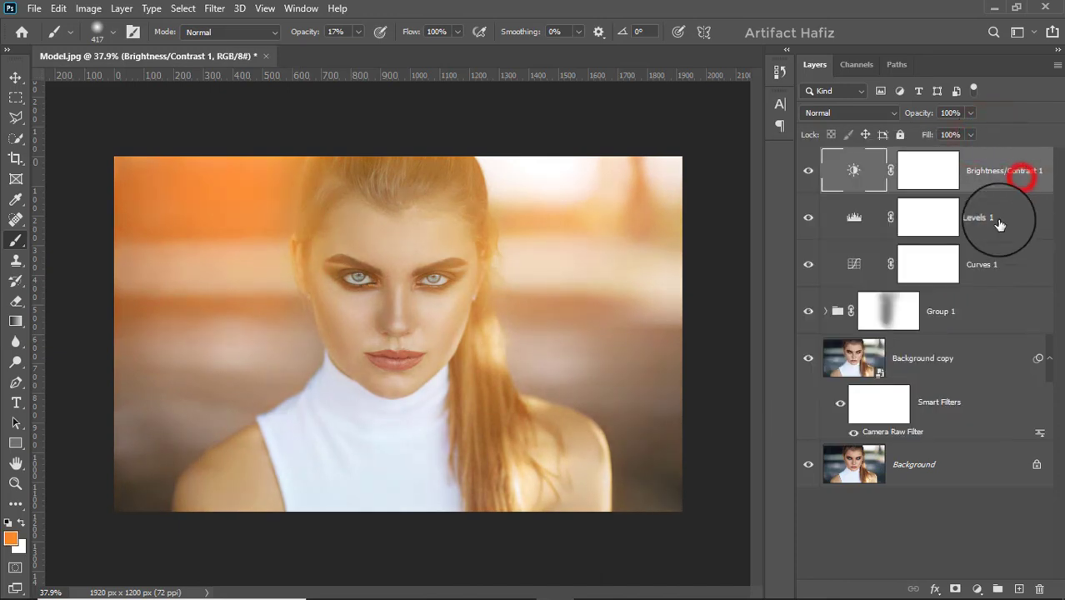
pyautogui.click(976, 588)
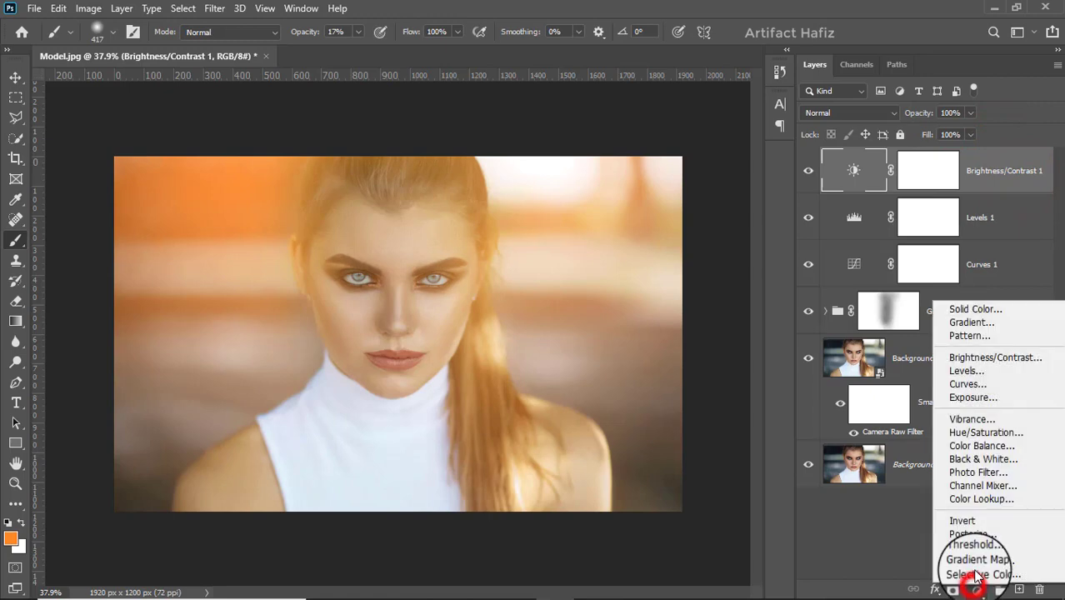
pyautogui.click(978, 500)
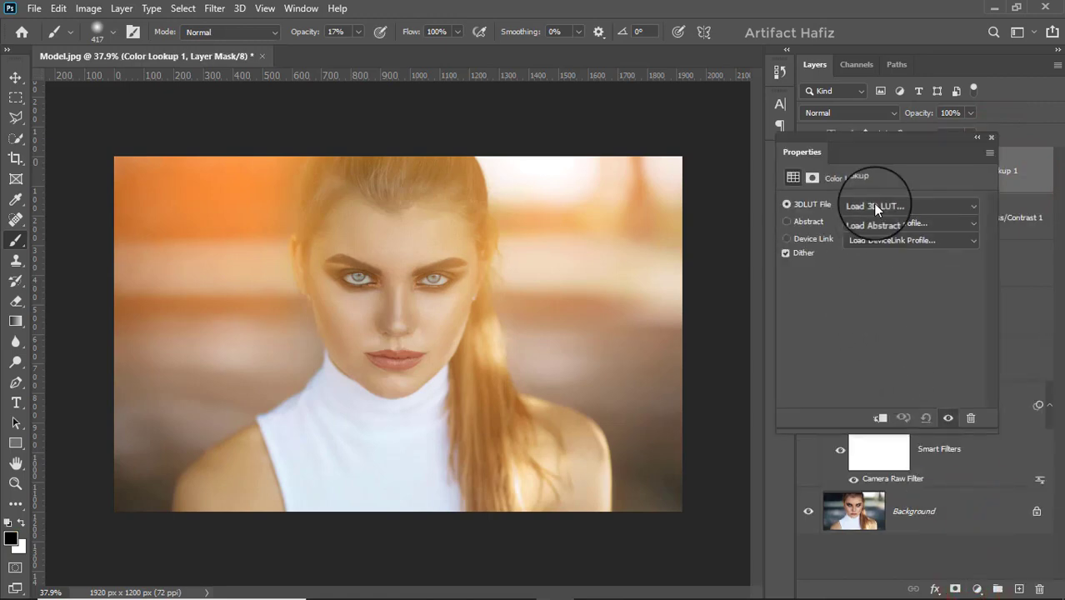
pyautogui.click(896, 205)
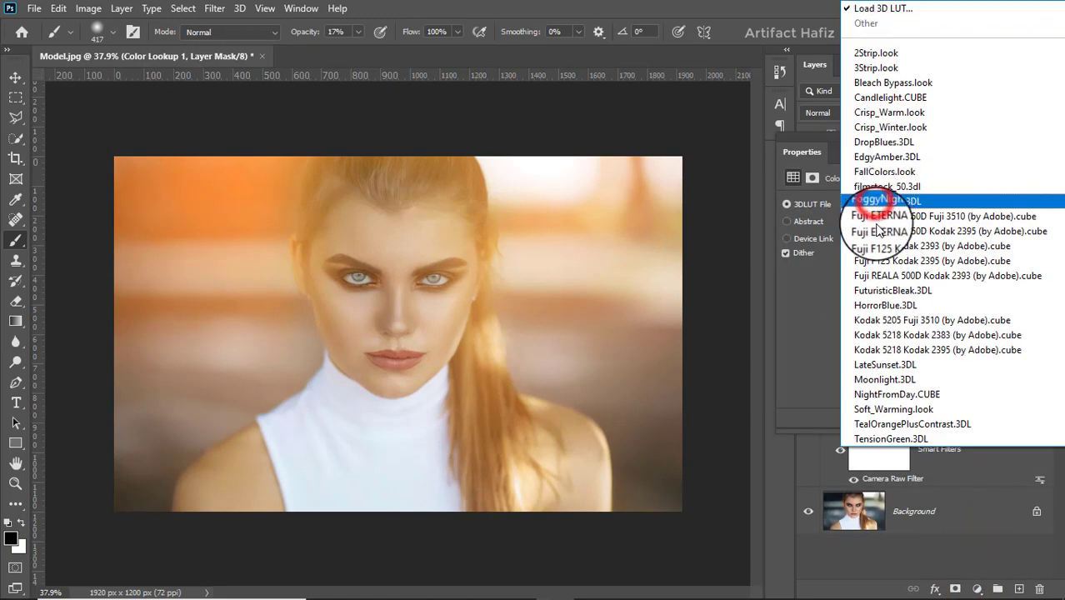
pyautogui.click(871, 408)
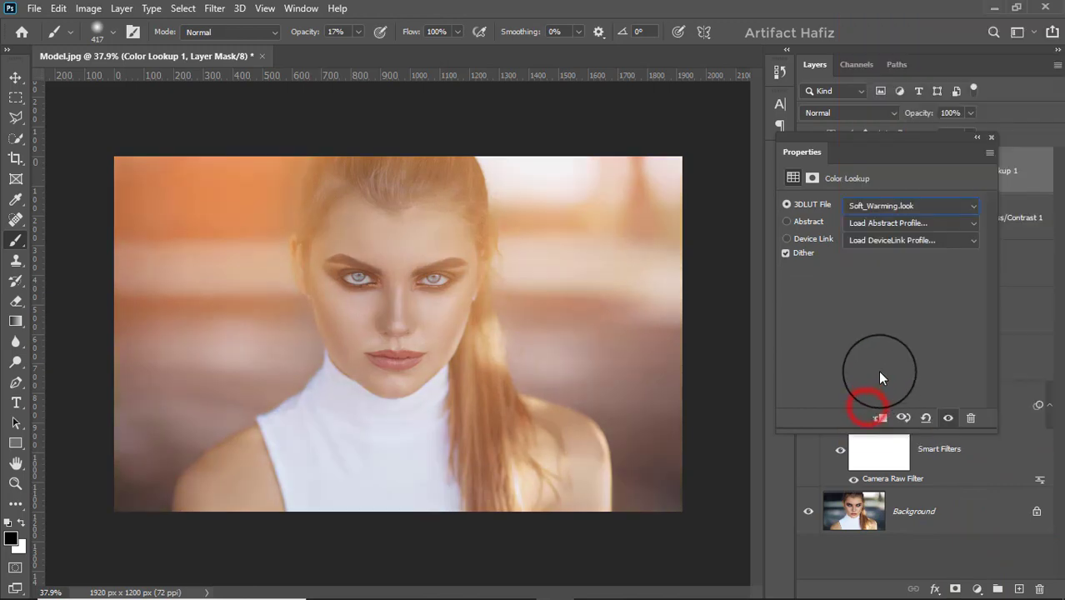
pyautogui.click(991, 138)
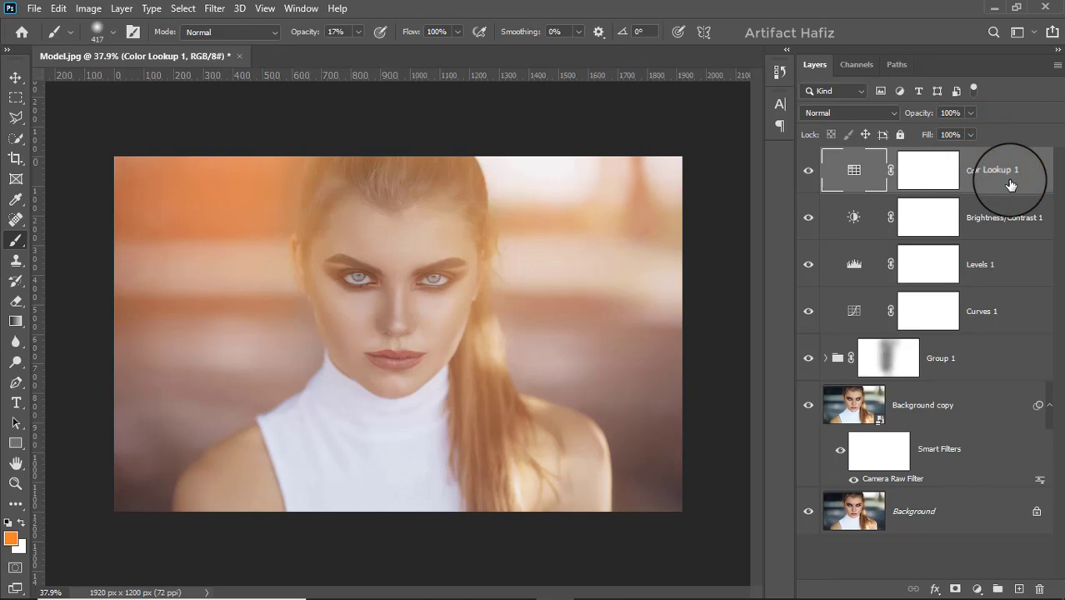
# Step: Stamp all visible layers into a new top layer and convert it to a smart object for Smart Filters
pyautogui.hotkey('ctrl', 'alt', 'shift', 'e')
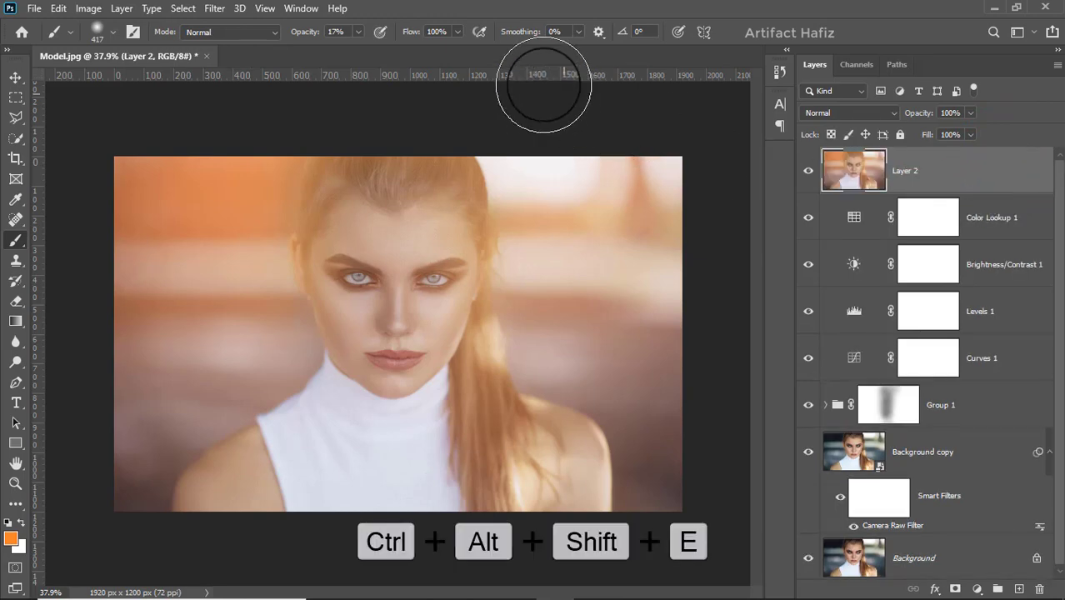
pyautogui.click(213, 10)
pyautogui.click(219, 44)
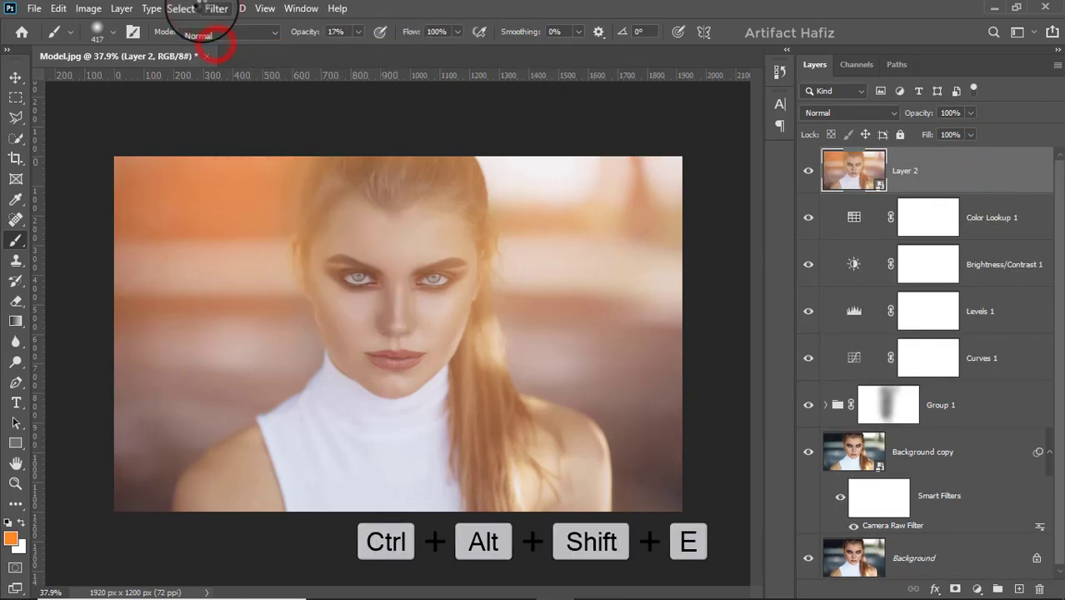
# Step: Start the Camera Raw Filter on the merged layer, set Temperature to -10 and shift Tint towards magenta
pyautogui.click(209, 9)
pyautogui.click(252, 100)
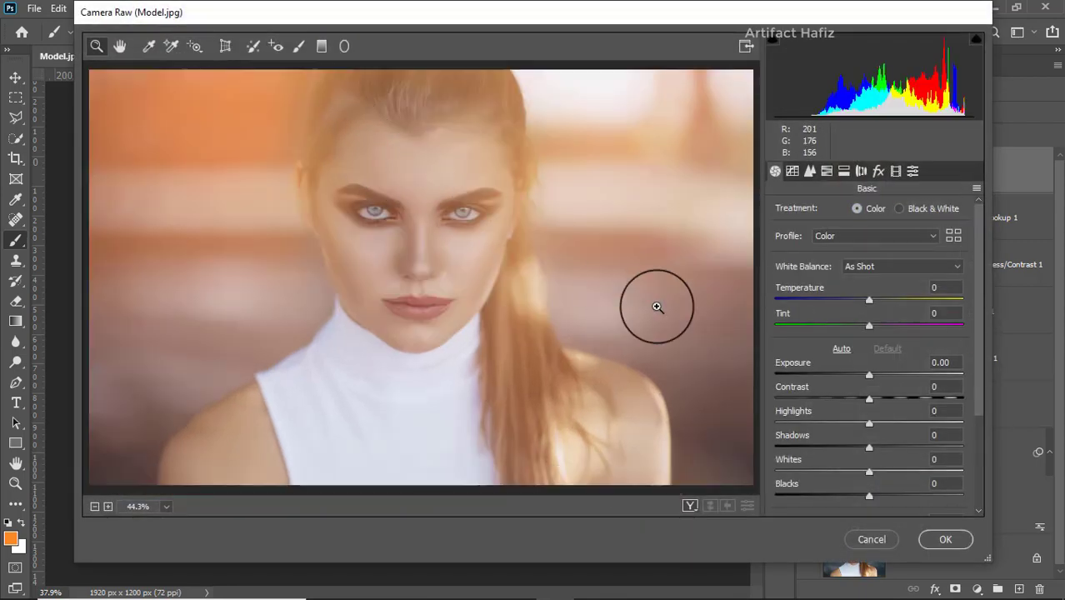
pyautogui.scroll(-1, 870, 362)
pyautogui.moveTo(868, 265); pyautogui.dragTo(865, 287)
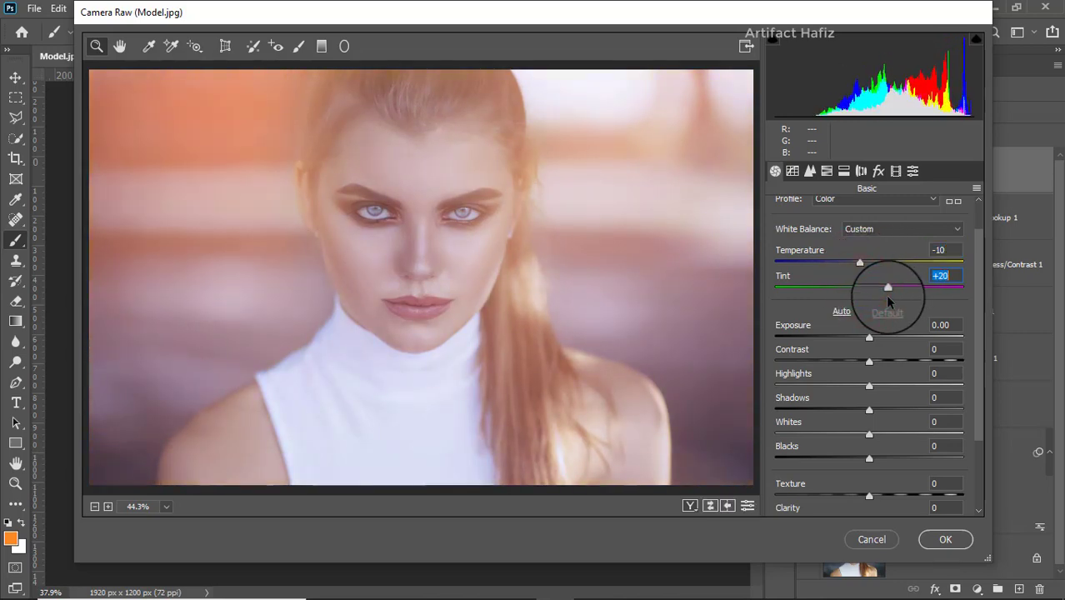
# Step: Set Vibrance to +8, Dehaze to +18 and Clarity to +4 in the Basic adjustments
pyautogui.scroll(-3, 873, 400)
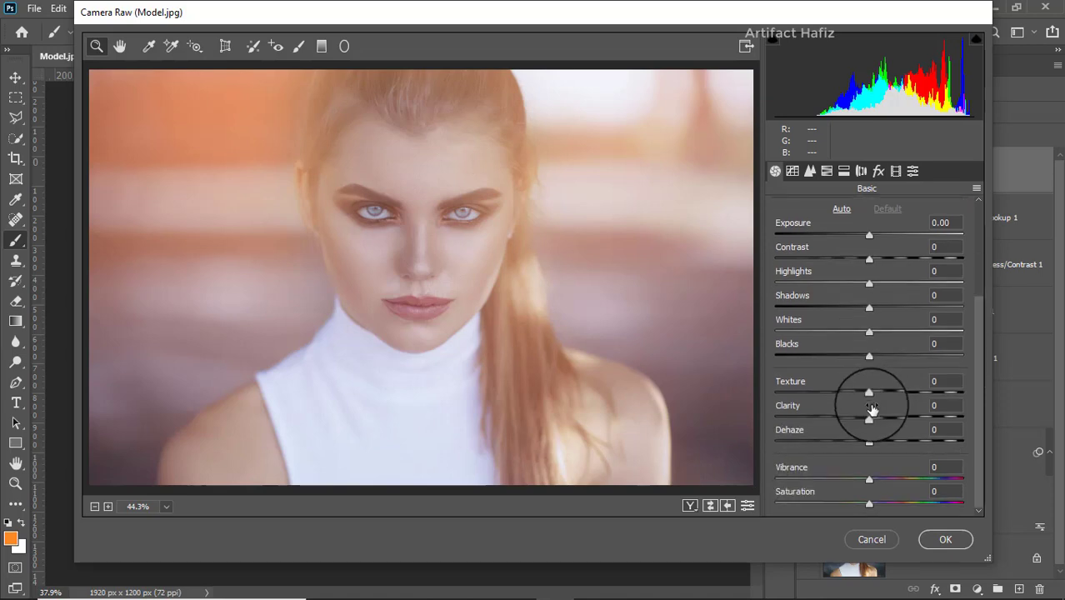
pyautogui.moveTo(867, 475); pyautogui.dragTo(881, 484)
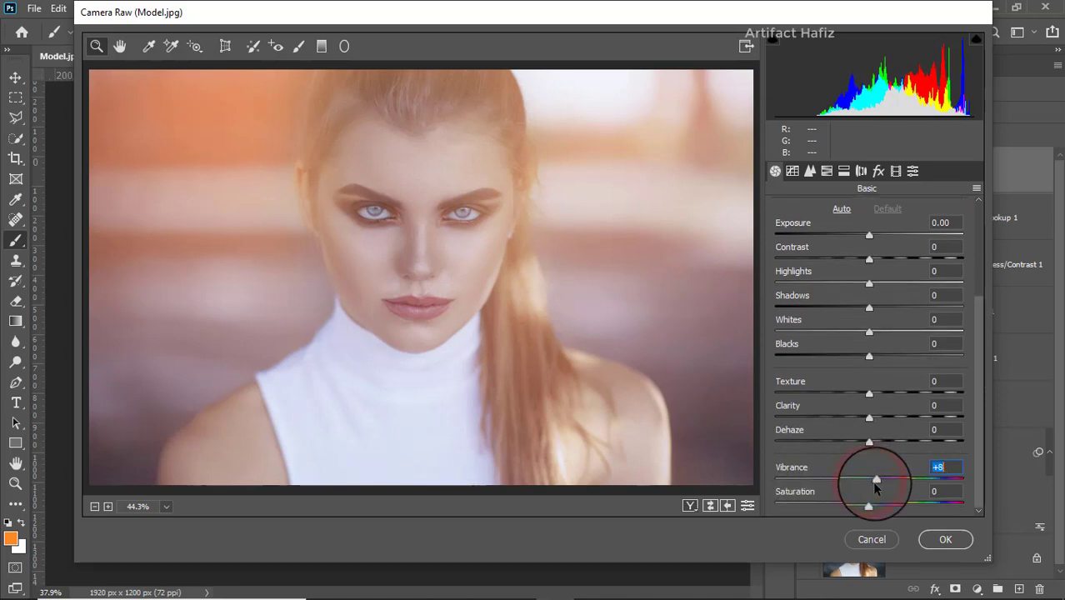
pyautogui.moveTo(868, 417)
pyautogui.mouseDown()
pyautogui.moveTo(888, 423)
pyautogui.moveTo(868, 414)
pyautogui.moveTo(874, 441)
pyautogui.moveTo(886, 443)
pyautogui.moveTo(875, 418)
pyautogui.mouseUp()
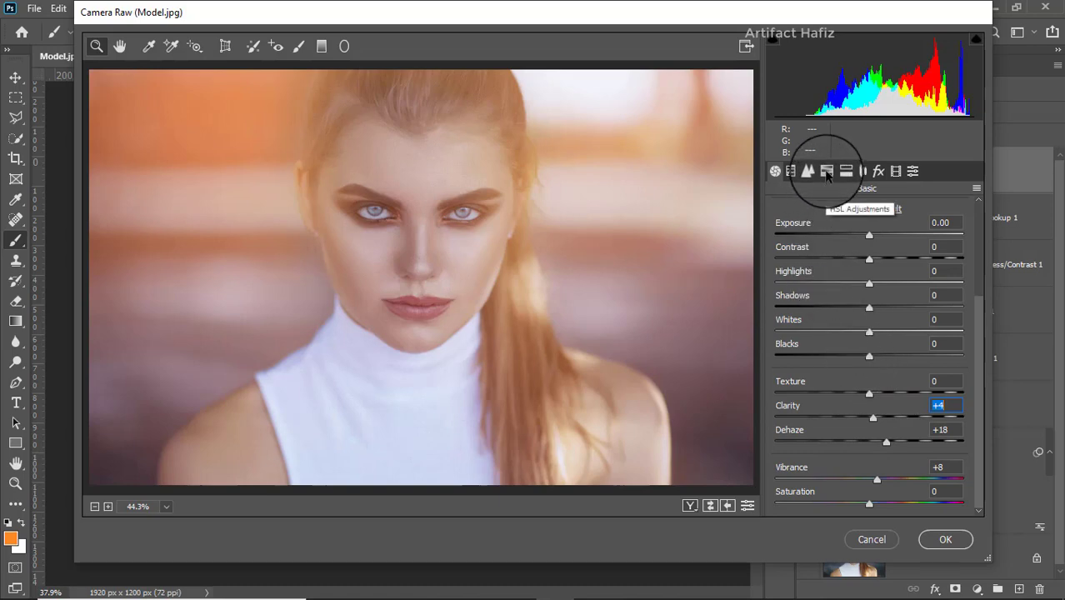
# Step: Add a midtone point to the Red channel's point tone curve and move its shadow endpoint to Input 11, Output 0
pyautogui.click(793, 172)
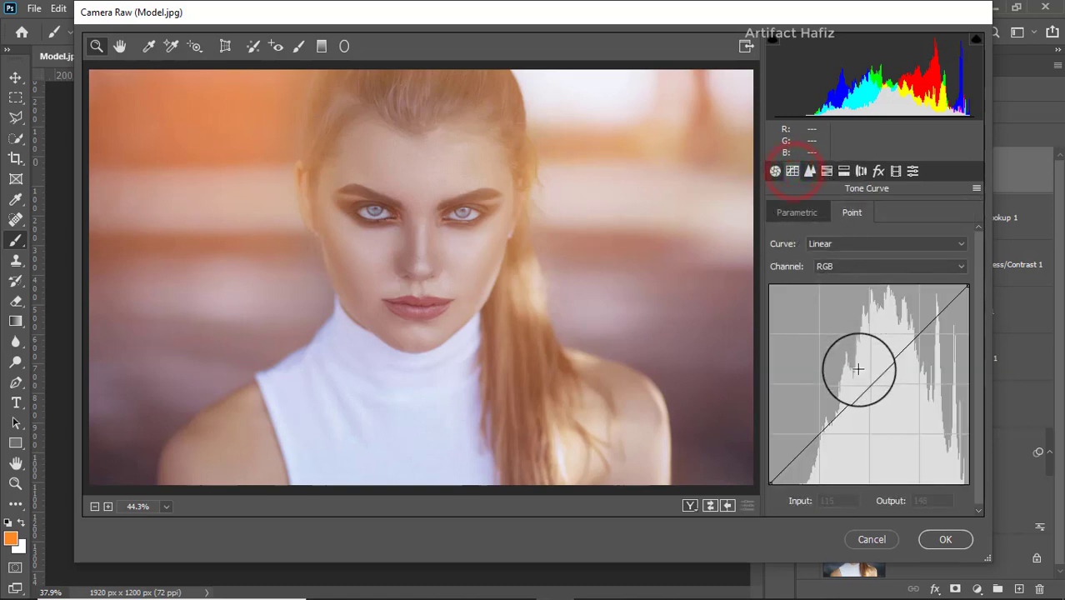
pyautogui.click(837, 264)
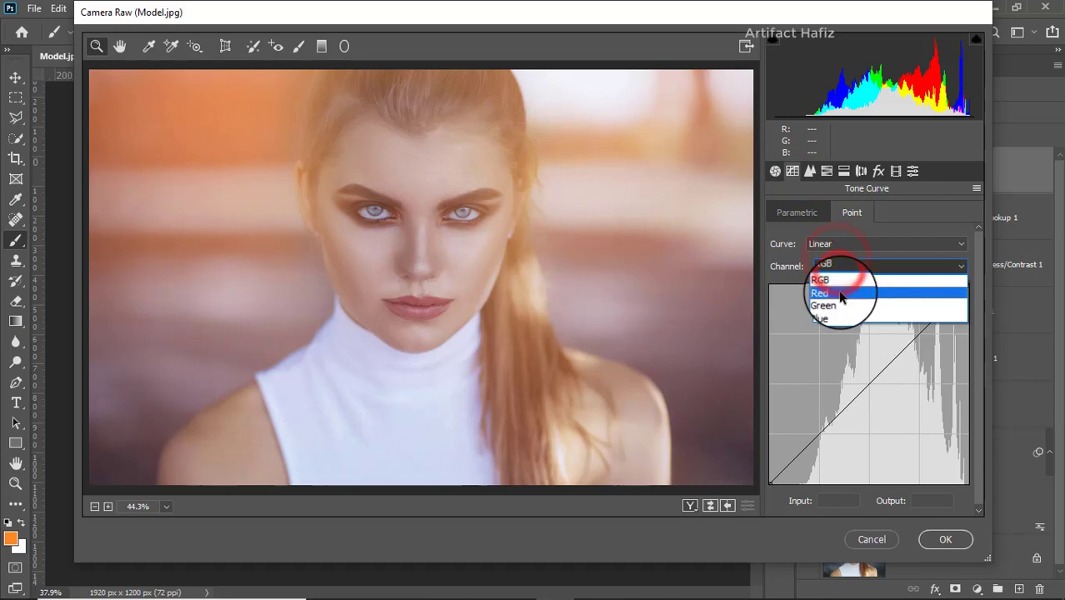
pyautogui.click(842, 279)
pyautogui.click(869, 381)
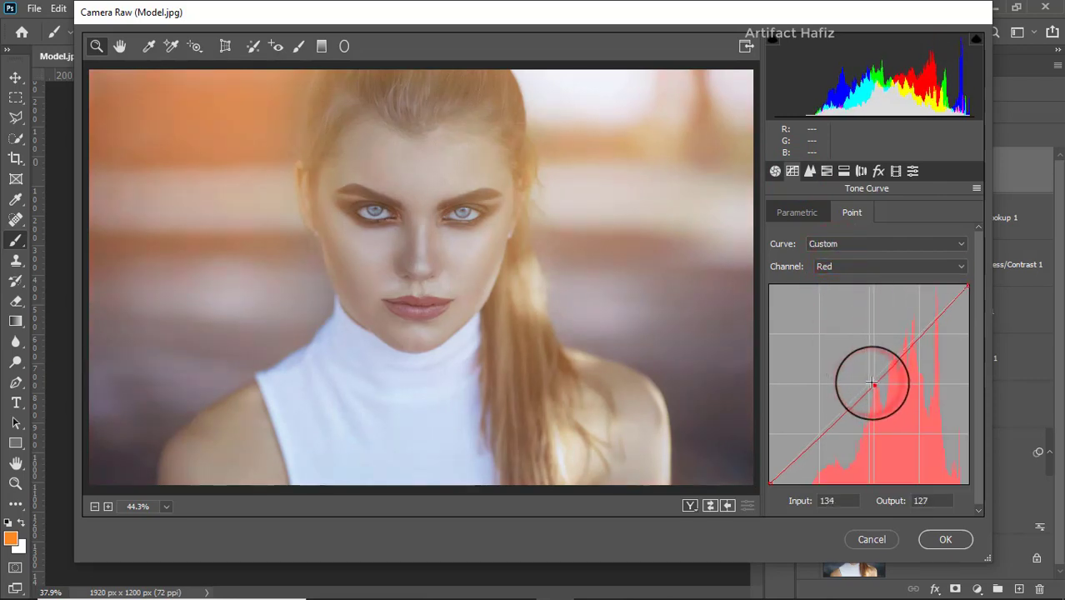
pyautogui.moveTo(771, 482); pyautogui.dragTo(777, 499)
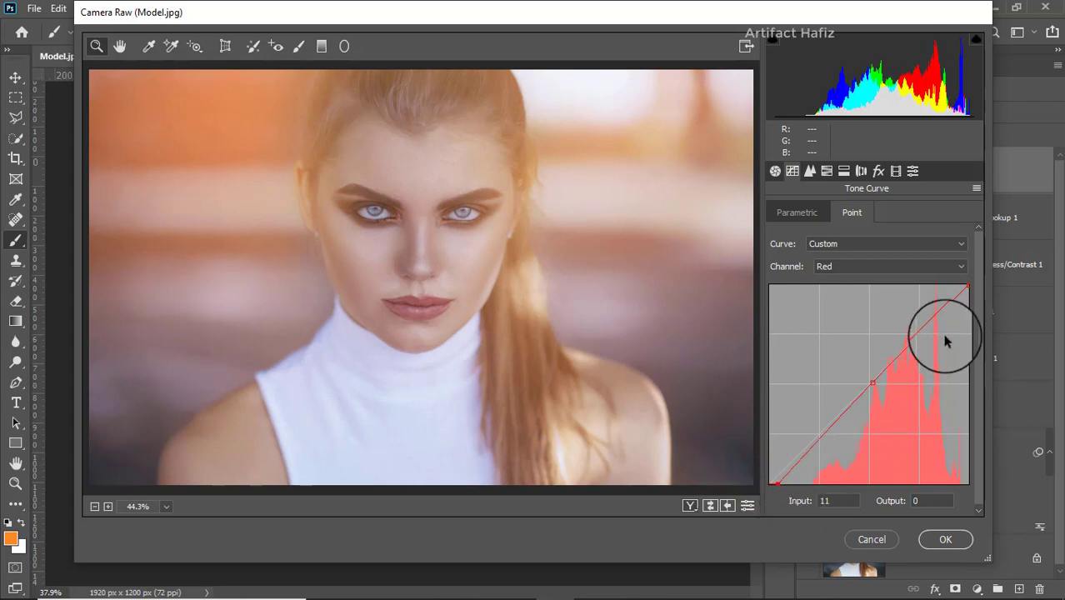
# Step: Lower the Red curve's highlight endpoint and set its midpoint to Input 137, Output 126; add a Blue curve midpoint at Input 126, Output 128
pyautogui.moveTo(969, 288); pyautogui.dragTo(969, 309)
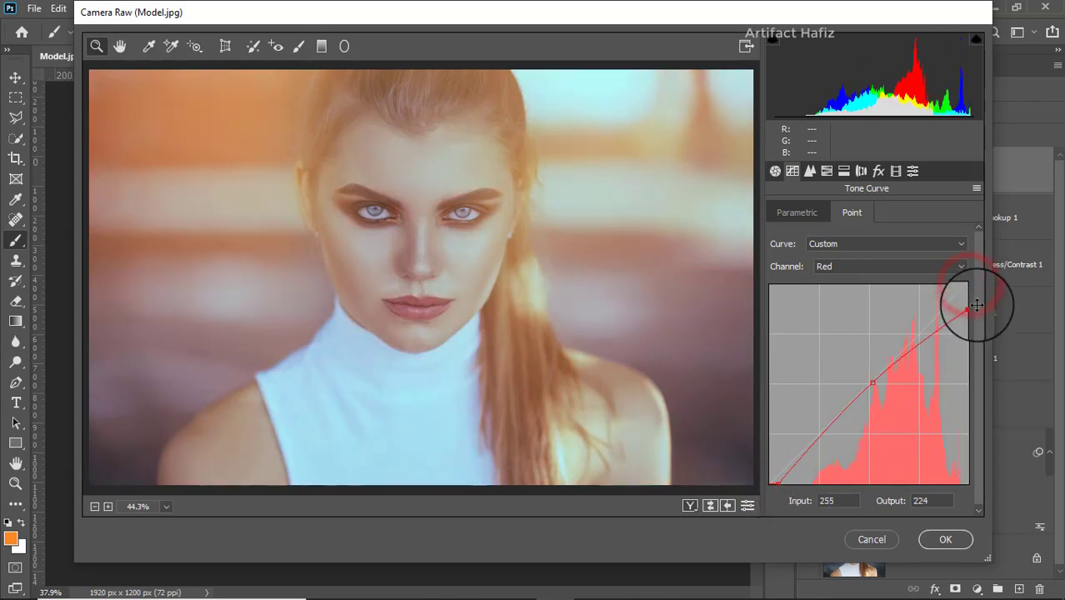
pyautogui.moveTo(875, 376); pyautogui.dragTo(876, 386)
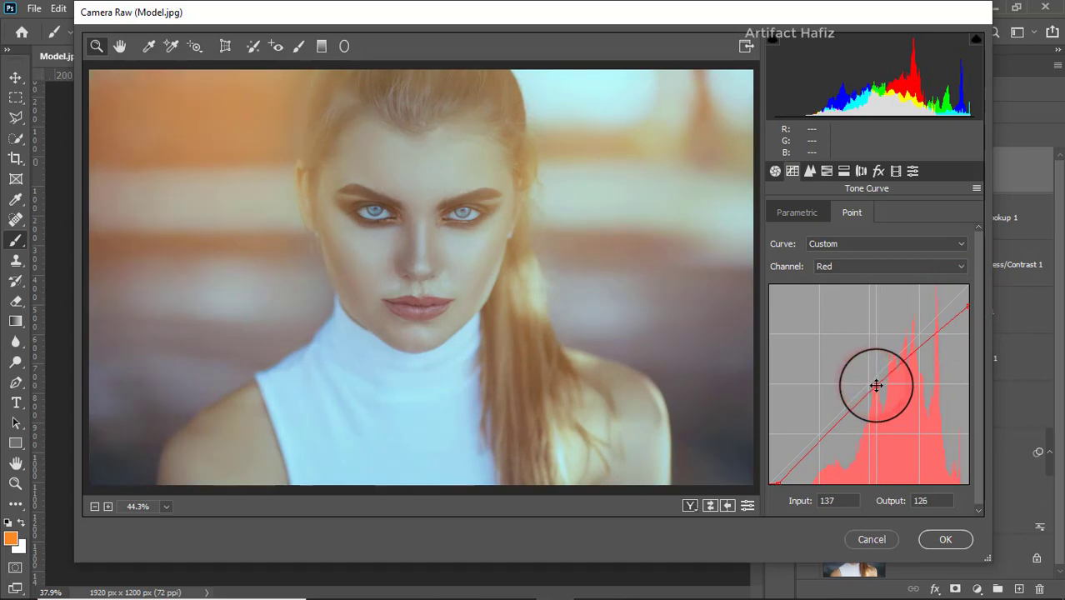
pyautogui.click(882, 266)
pyautogui.click(874, 317)
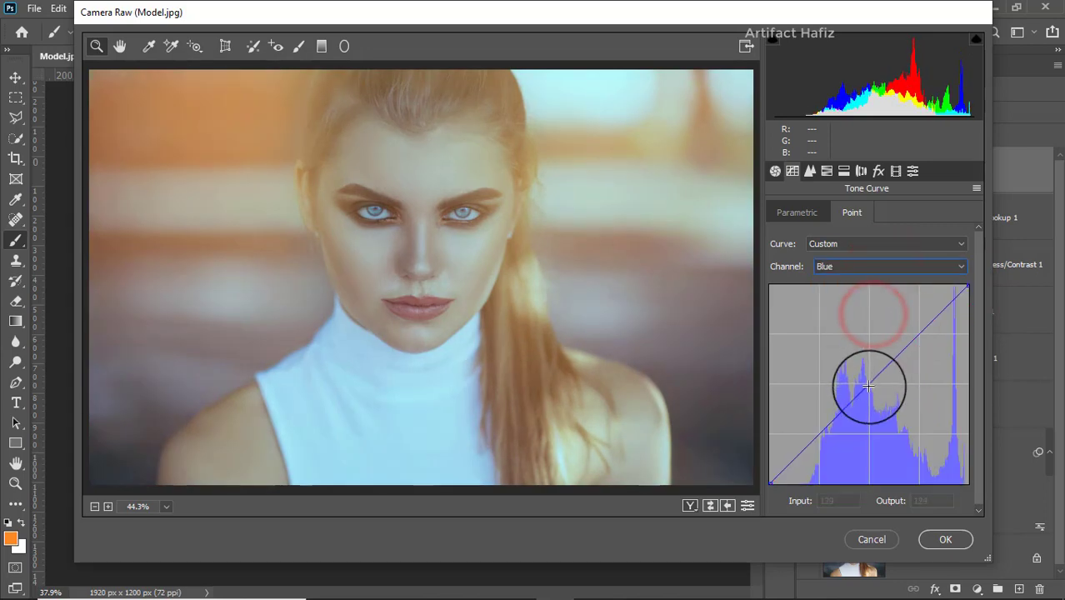
pyautogui.moveTo(865, 387); pyautogui.dragTo(866, 383)
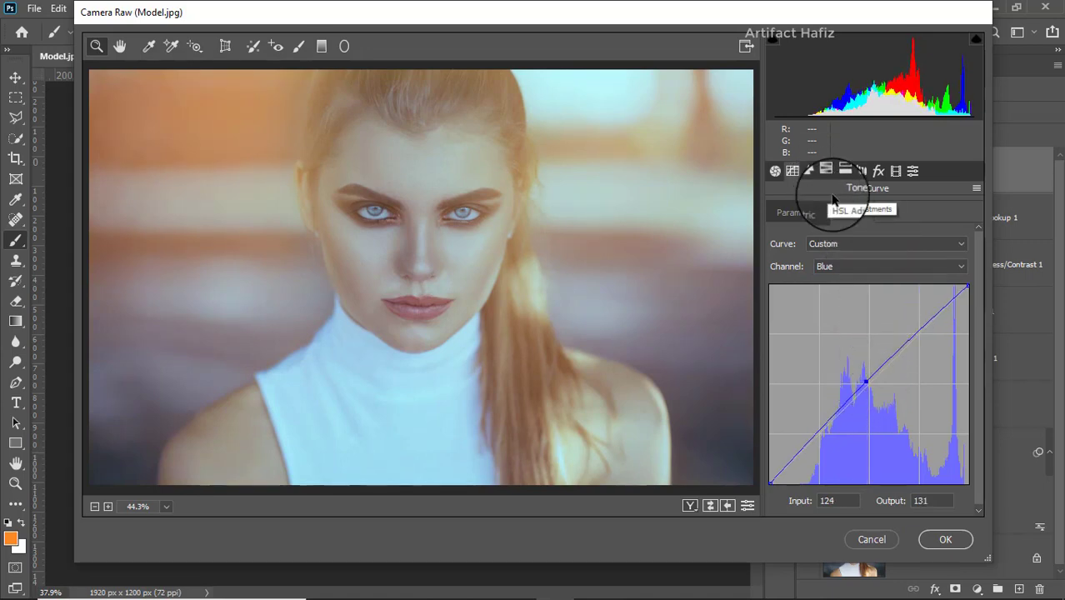
pyautogui.click(866, 382)
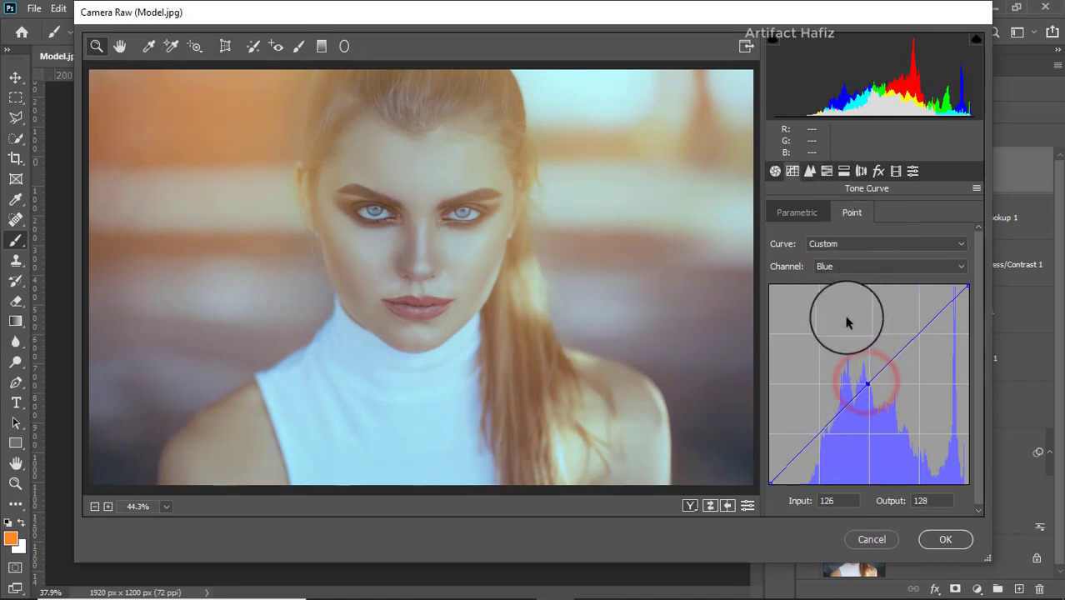
# Step: Set the HSL Saturation of Reds to +10, Oranges to -13 and Yellows to -34
pyautogui.click(834, 171)
pyautogui.click(835, 212)
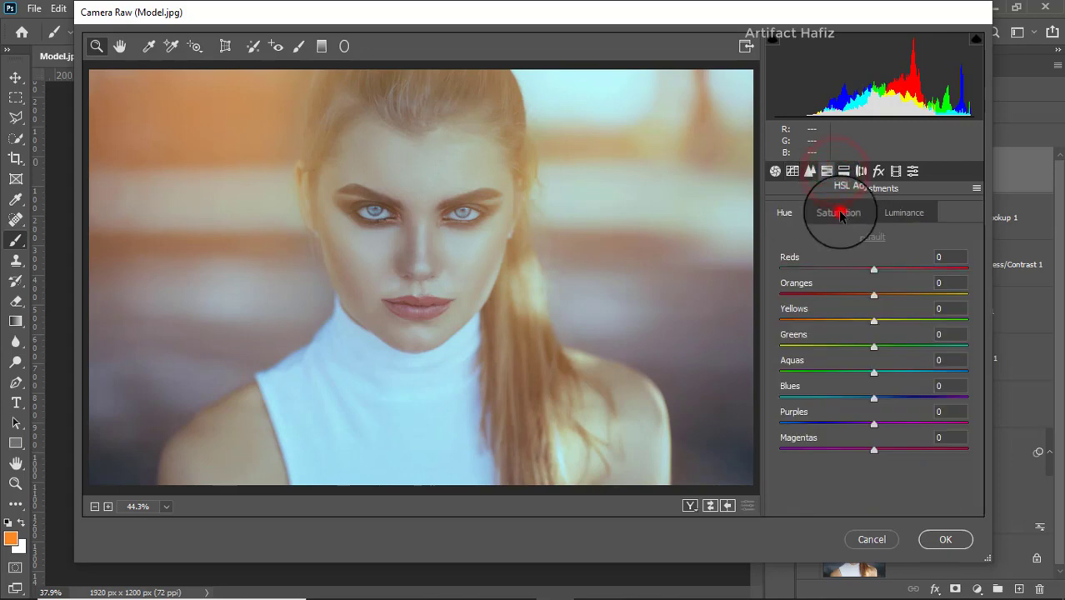
pyautogui.moveTo(873, 296)
pyautogui.mouseDown()
pyautogui.moveTo(852, 300)
pyautogui.moveTo(892, 302)
pyautogui.moveTo(876, 309)
pyautogui.moveTo(876, 287)
pyautogui.moveTo(906, 269)
pyautogui.moveTo(885, 279)
pyautogui.mouseUp()
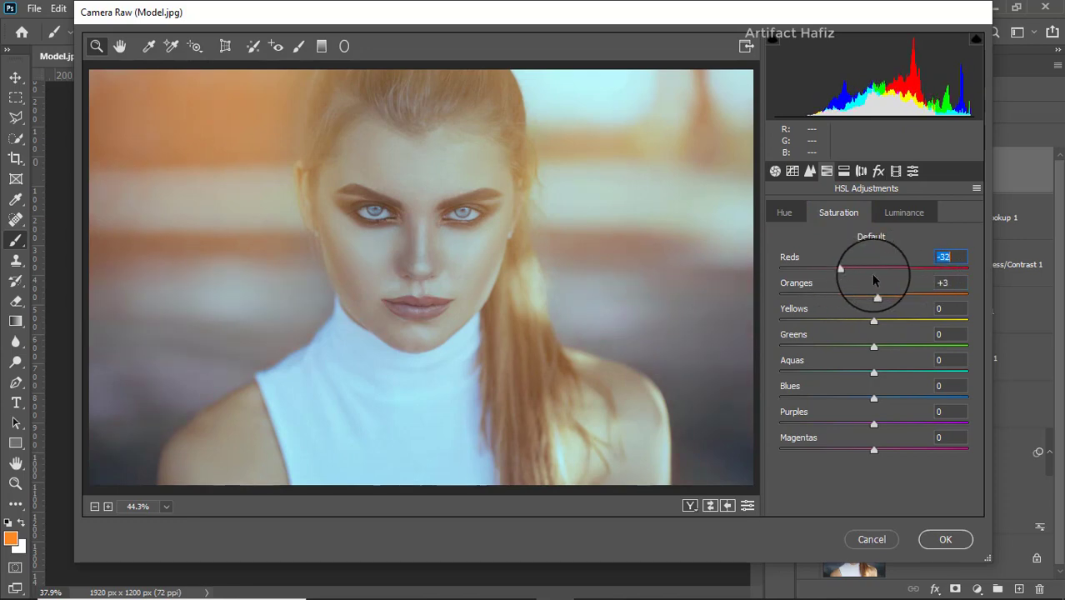
pyautogui.moveTo(881, 321)
pyautogui.mouseDown()
pyautogui.moveTo(865, 325)
pyautogui.moveTo(875, 295)
pyautogui.moveTo(831, 302)
pyautogui.moveTo(861, 307)
pyautogui.mouseUp()
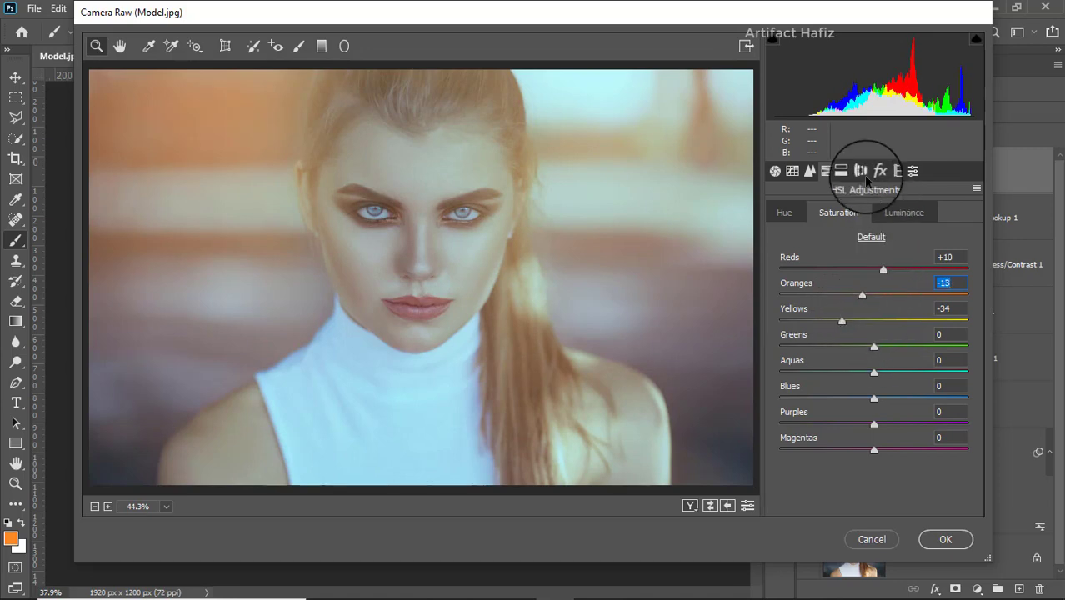
# Step: Set Exposure to -0.40, Highlights to -11, Shadows to +22 and Whites to +70 in the Basic adjustments
pyautogui.click(775, 172)
pyautogui.scroll(3, 846, 279)
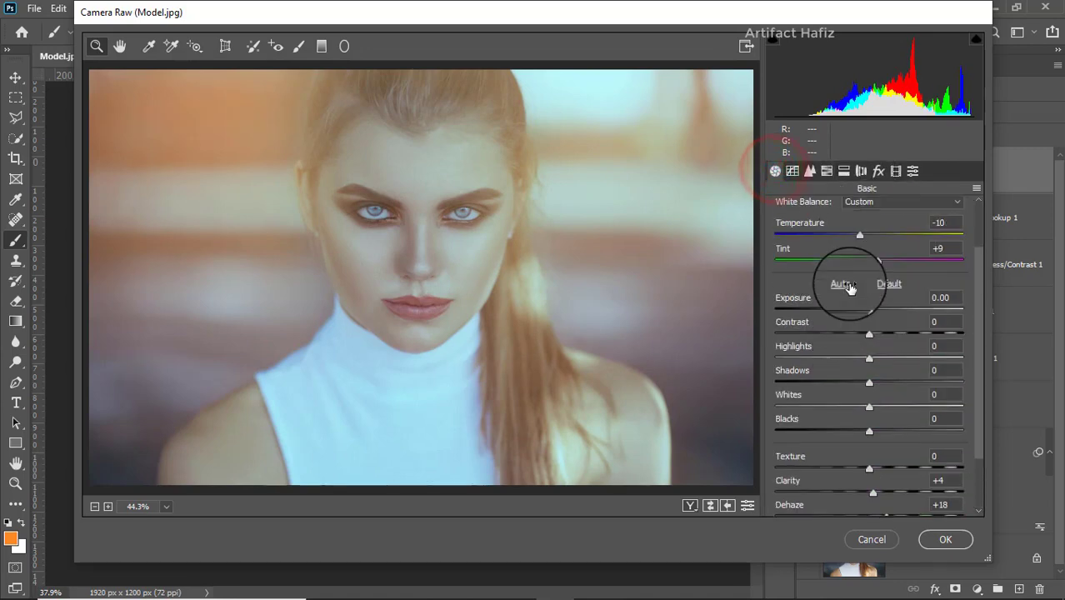
pyautogui.moveTo(868, 349); pyautogui.dragTo(861, 350)
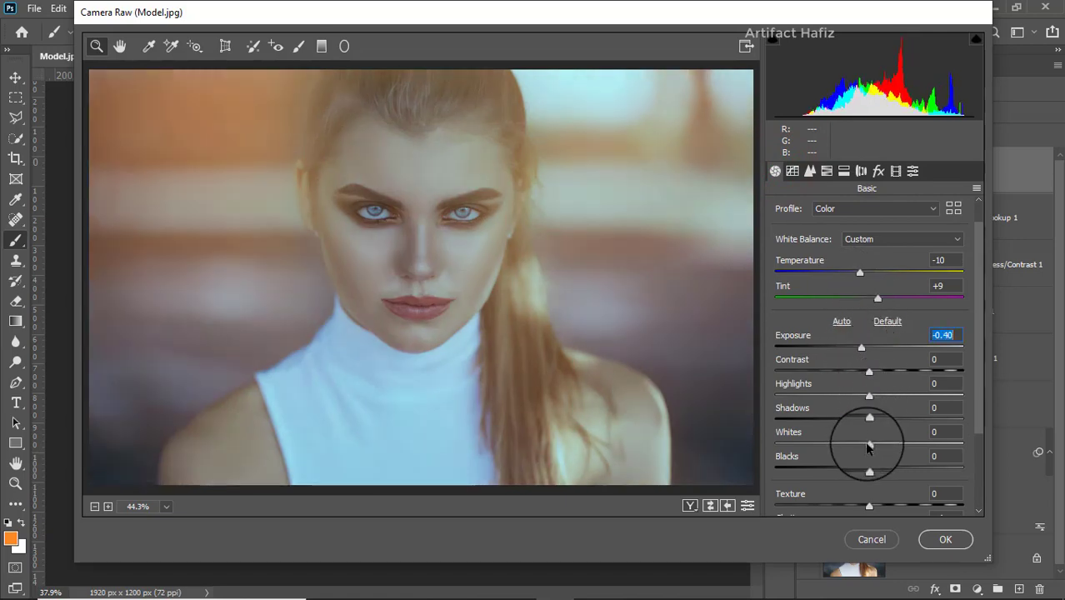
pyautogui.moveTo(867, 445); pyautogui.dragTo(934, 447)
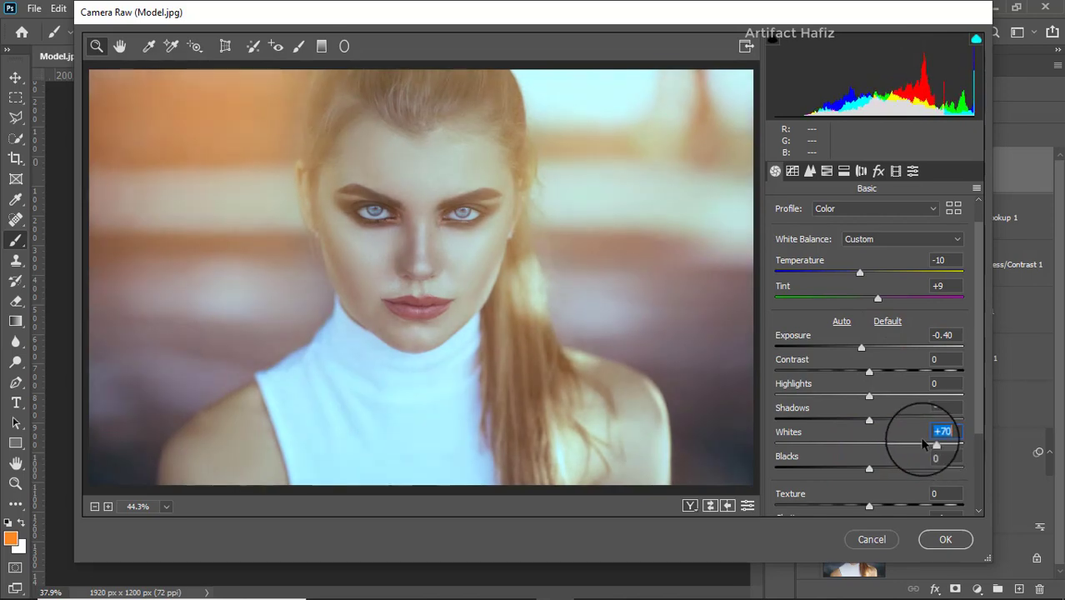
pyautogui.moveTo(870, 398); pyautogui.dragTo(889, 421)
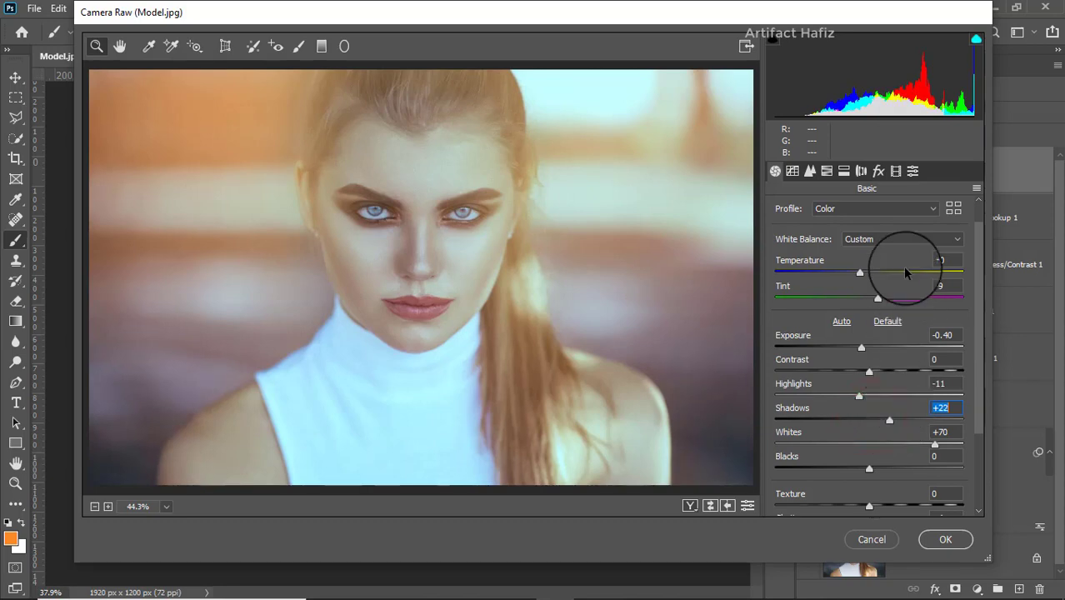
# Step: Set the HSL Luminance of Reds to +23 and Oranges to +5
pyautogui.click(844, 171)
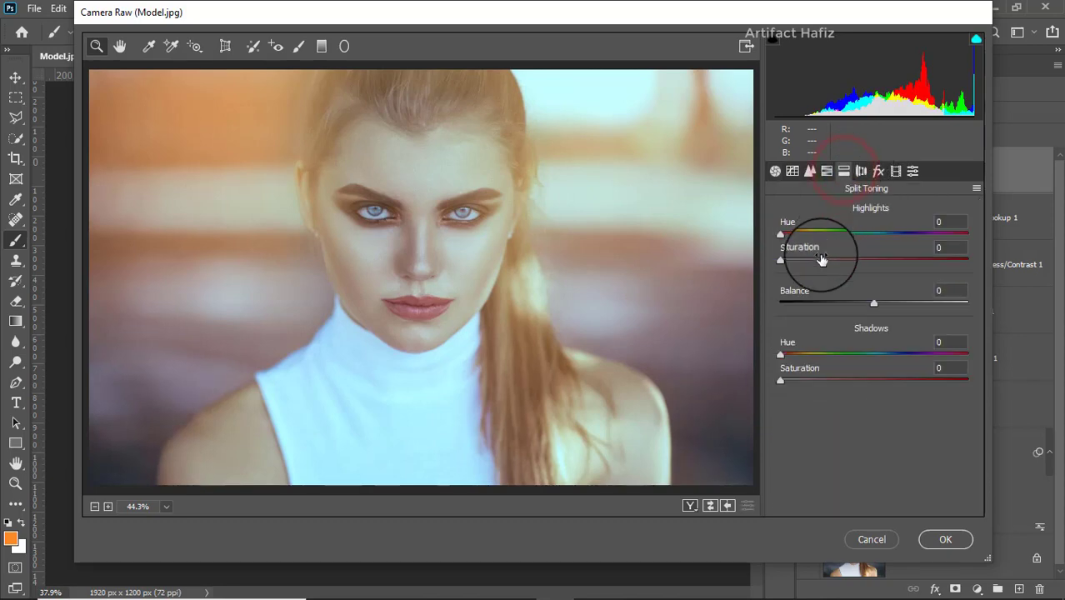
pyautogui.click(827, 171)
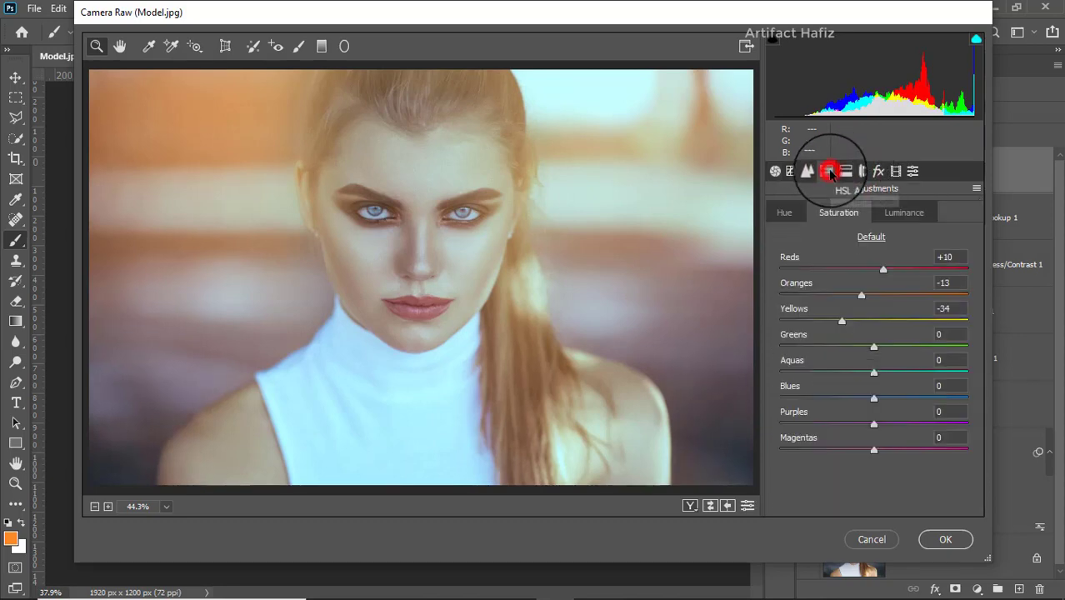
pyautogui.click(899, 219)
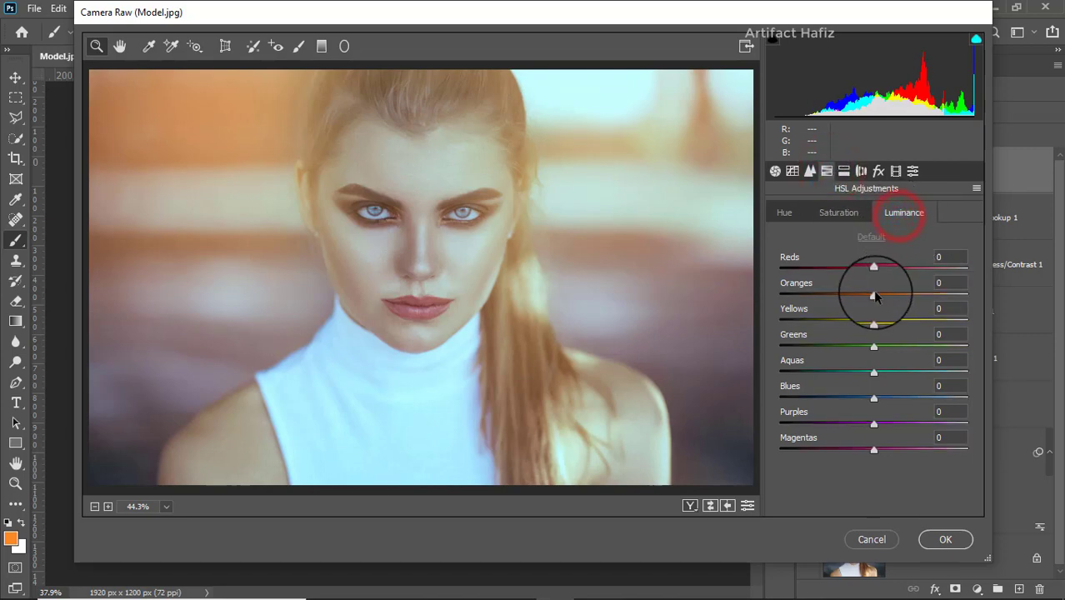
pyautogui.moveTo(874, 294); pyautogui.dragTo(895, 273)
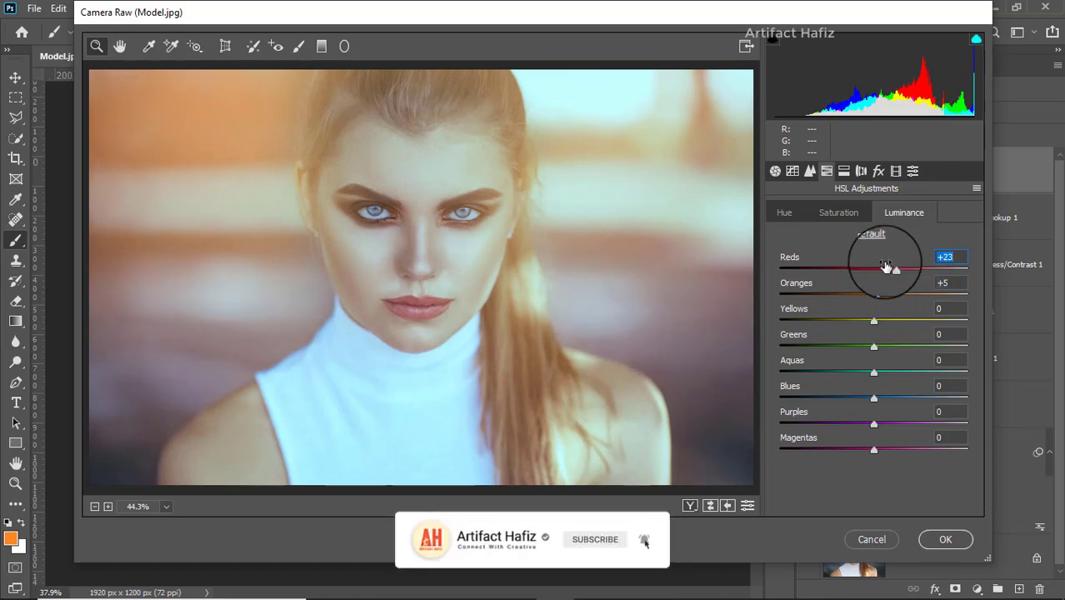
# Step: Set Calibration saturation to -27 for Red Primary, +11 for Green Primary and +25 for Blue Primary, and apply the Camera Raw Filter
pyautogui.click(893, 173)
pyautogui.moveTo(873, 344); pyautogui.dragTo(849, 350)
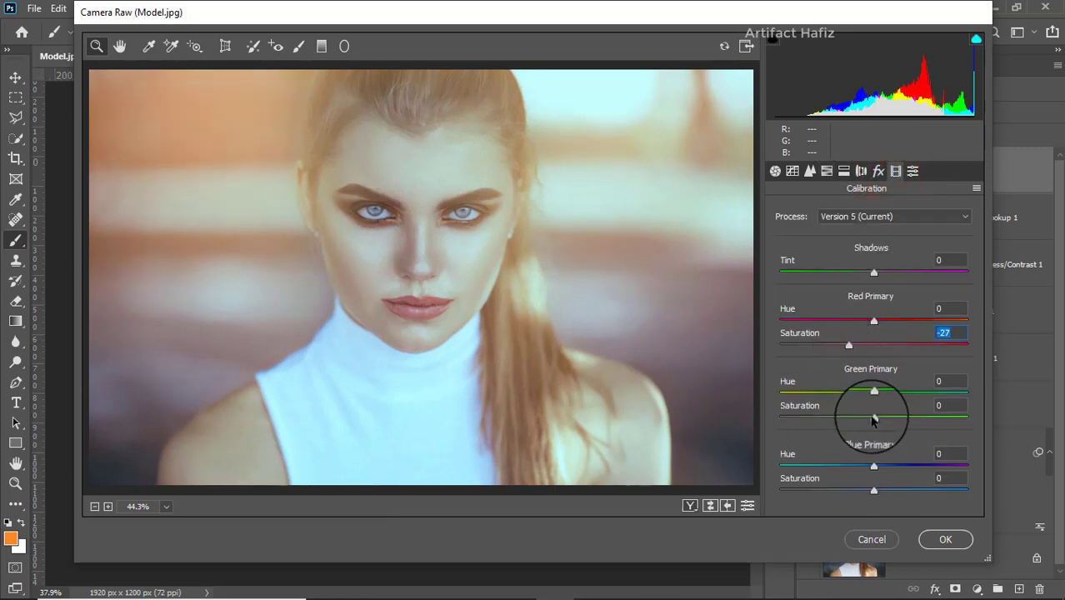
pyautogui.moveTo(873, 417); pyautogui.dragTo(885, 419)
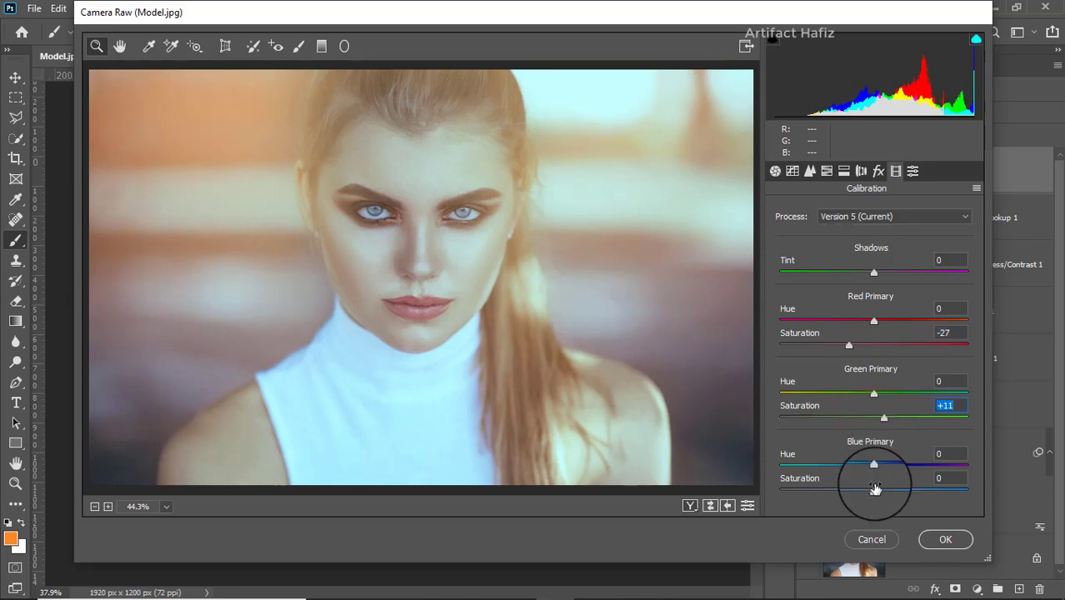
pyautogui.moveTo(874, 492); pyautogui.dragTo(897, 491)
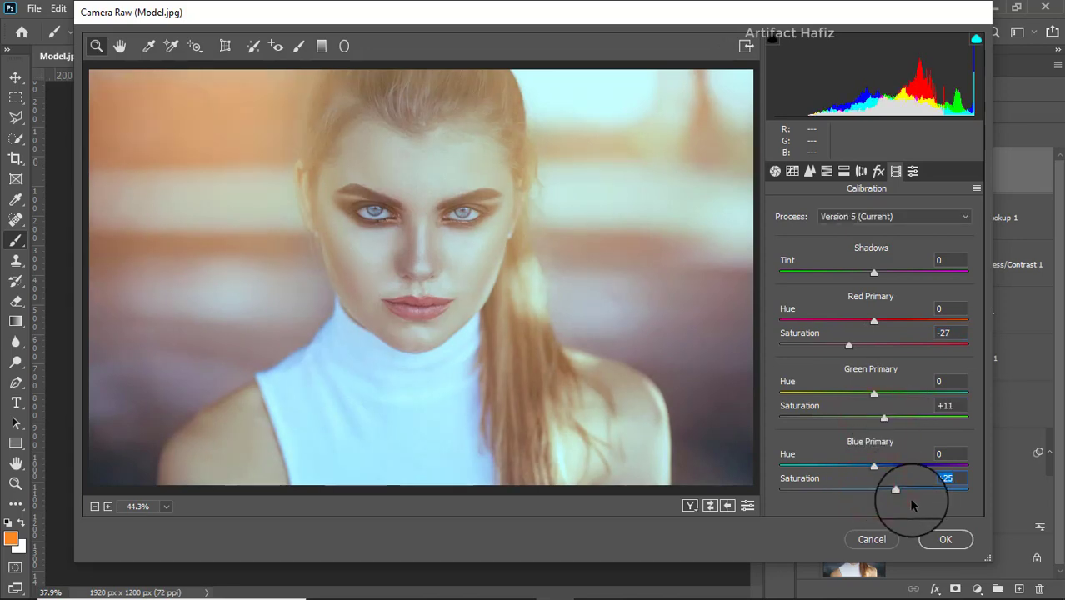
pyautogui.click(948, 540)
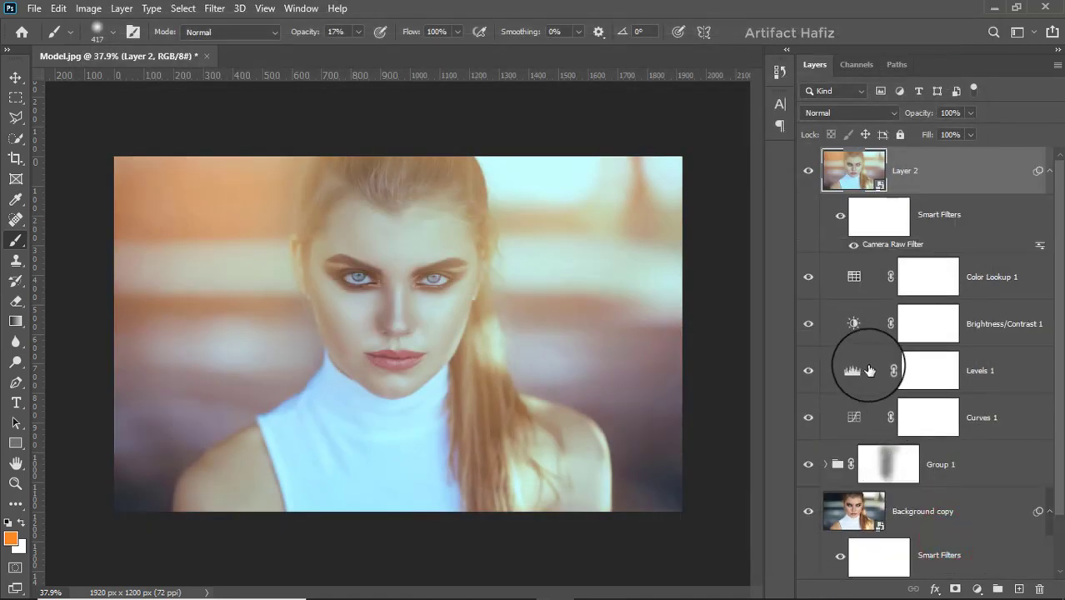
# Step: Compare the original Background with the finished edit by hiding and restoring all other layers
pyautogui.scroll(-2, 869, 370)
pyautogui.keyDown('alt'); pyautogui.click(809, 556); pyautogui.keyUp('alt')
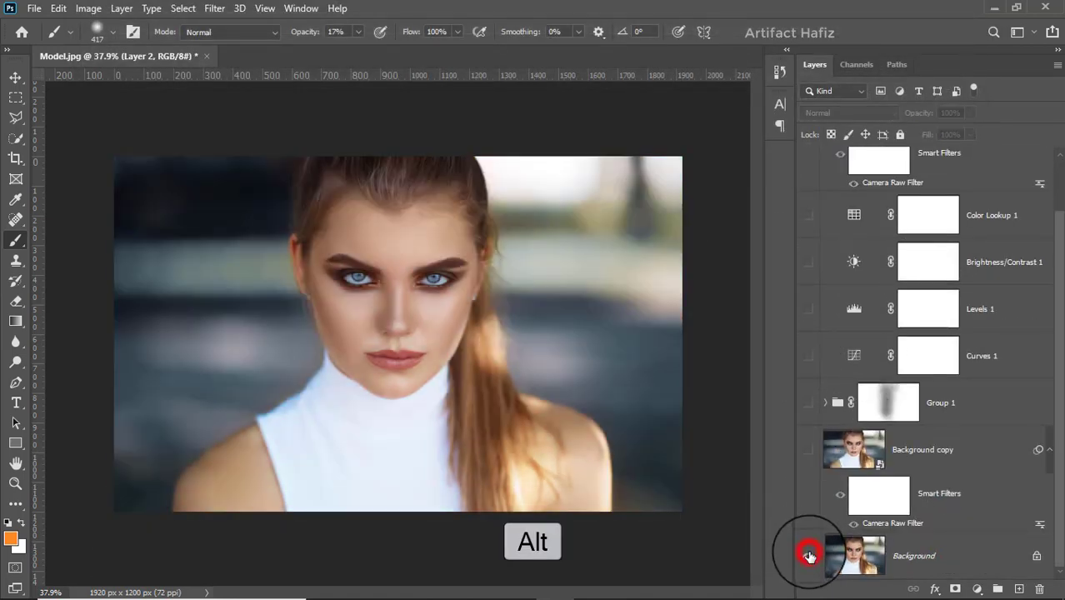
pyautogui.keyDown('alt'); pyautogui.click(809, 556); pyautogui.keyUp('alt')
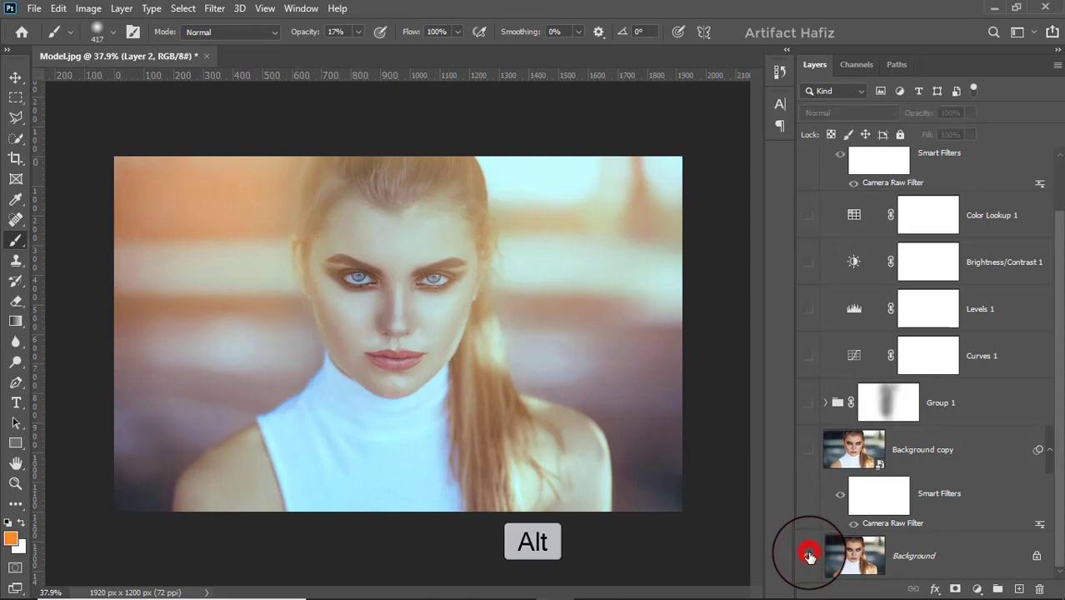
pyautogui.keyDown('alt'); pyautogui.click(810, 556); pyautogui.keyUp('alt')
pyautogui.keyDown('alt'); pyautogui.click(809, 556); pyautogui.keyUp('alt')
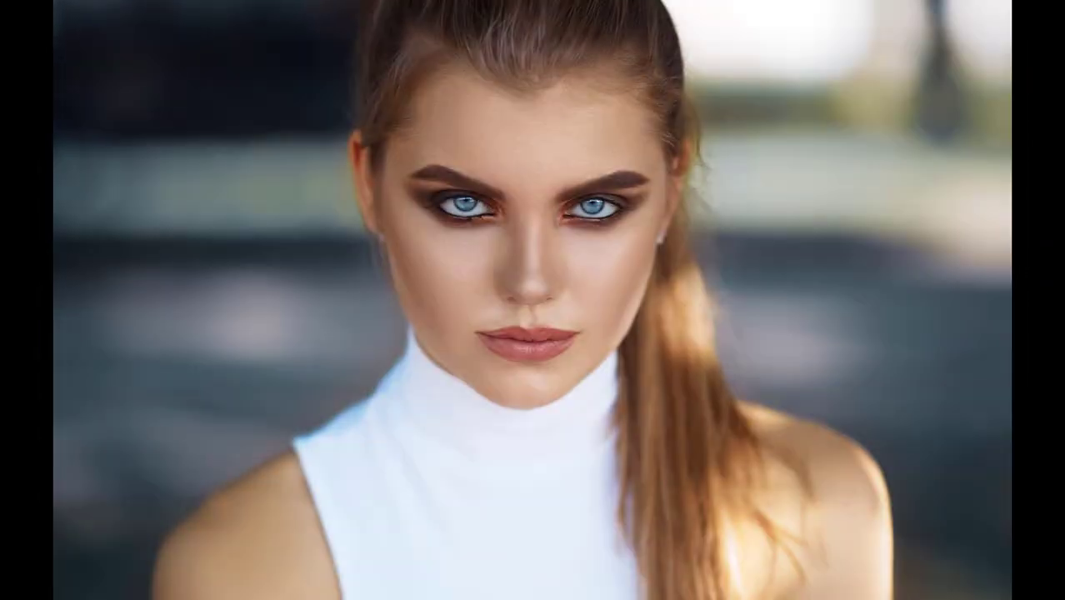